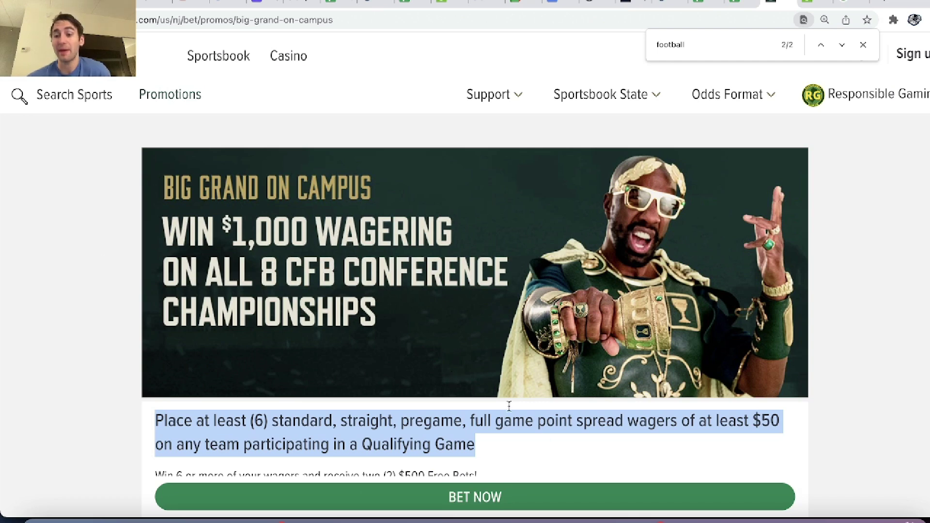
- Review the Big Grand on Campus promo terms, highlighting the list of qualifying games and the two $500 Free Bets reward line
scroll(550, 426, down, 3)
scroll(461, 415, down, 3)
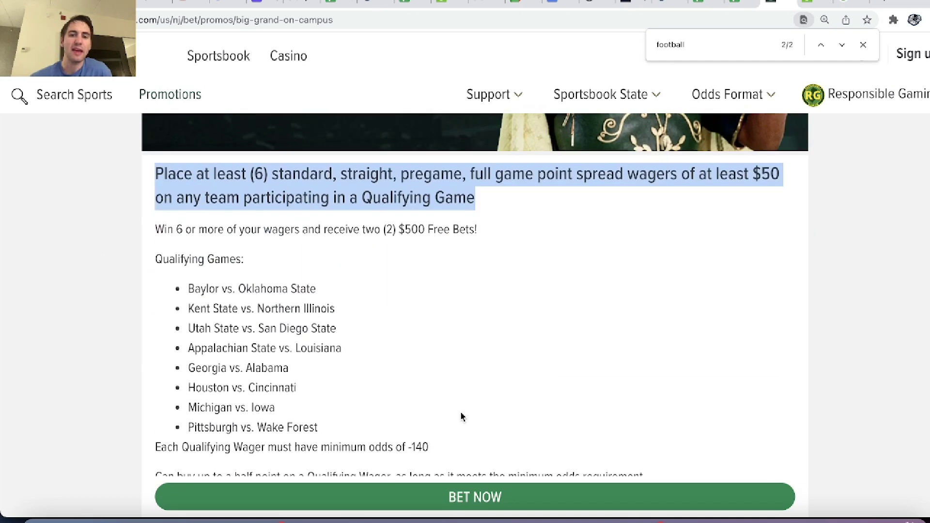
drag(343, 430, 173, 295)
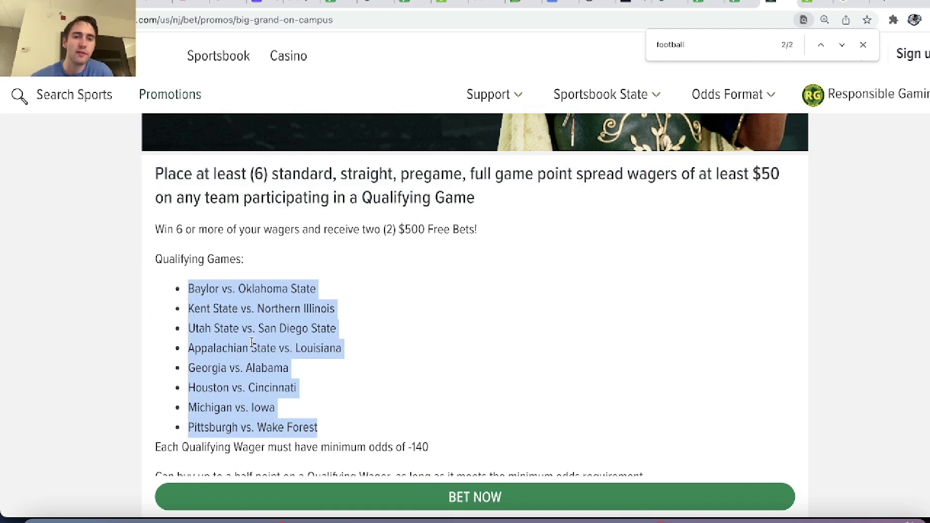
click(276, 332)
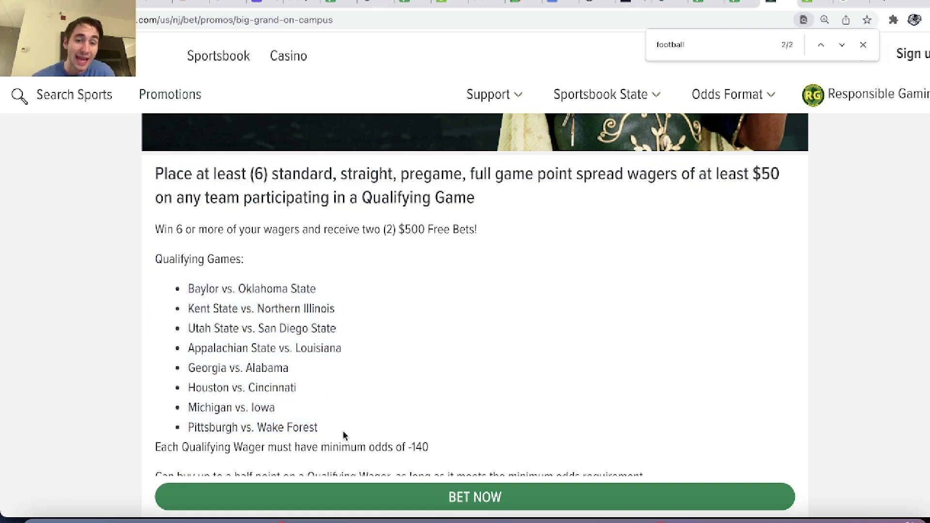
drag(345, 432, 167, 290)
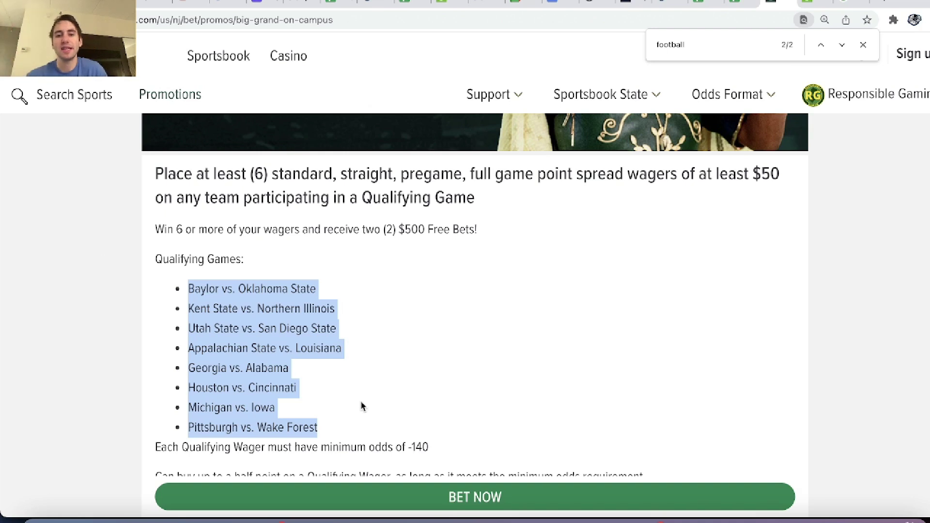
triple_click(380, 231)
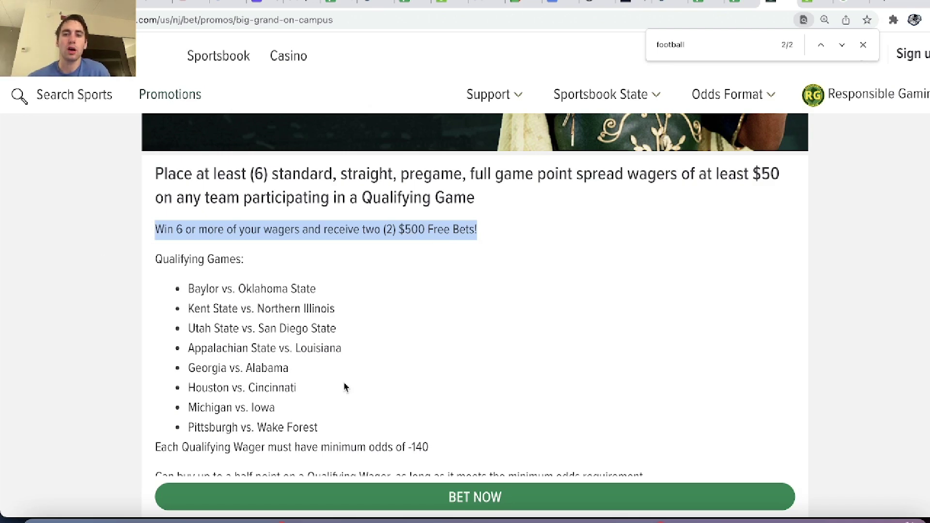
scroll(394, 316, up, 5)
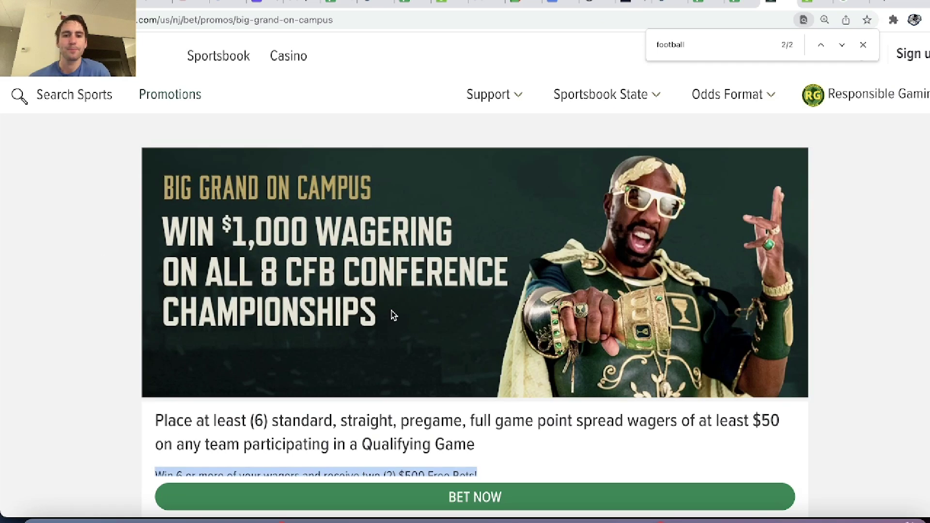
scroll(394, 315, down, 6)
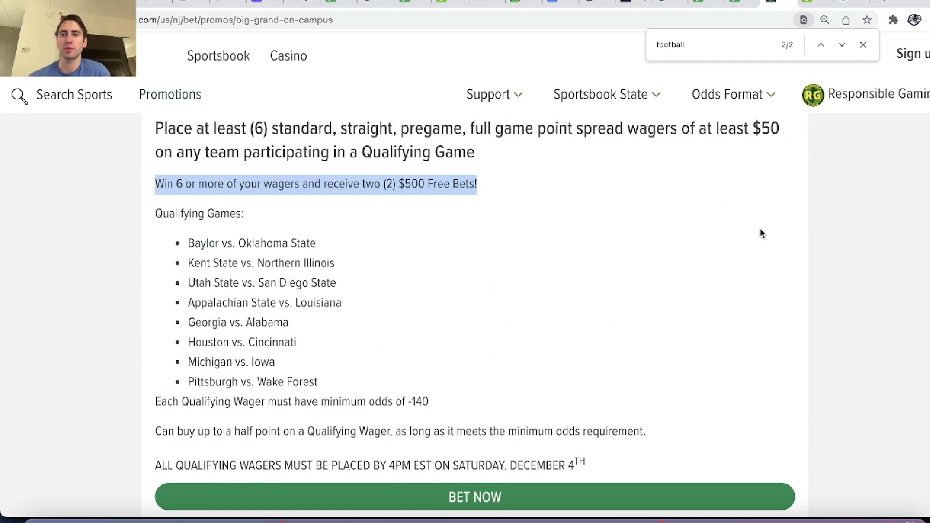
- Switch to the bet tracking spreadsheet and highlight the Caesars promo bets in rows 107 to 114
click(711, 6)
click(742, 4)
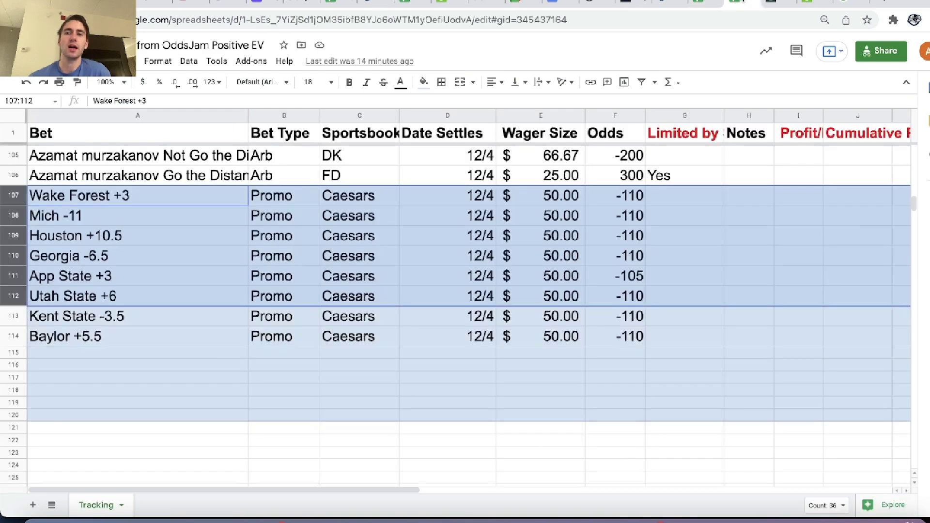
click(352, 283)
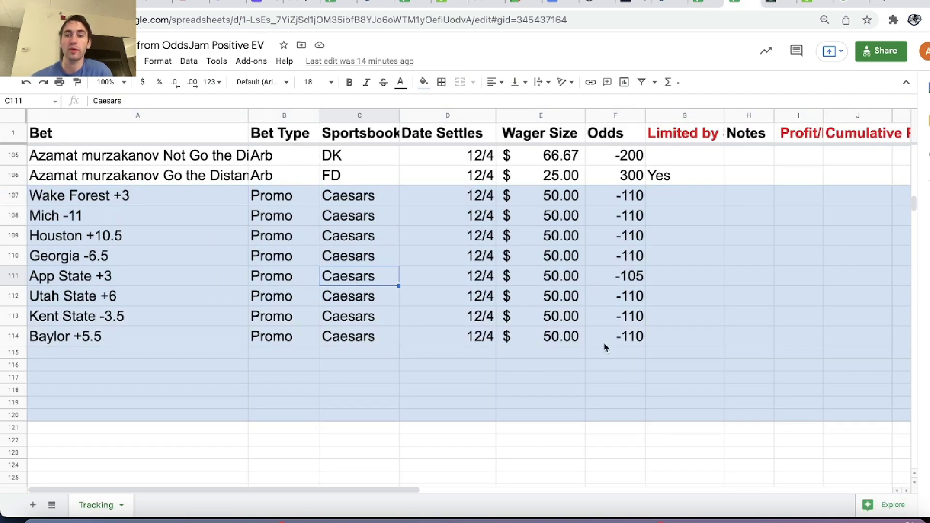
drag(21, 195, 53, 342)
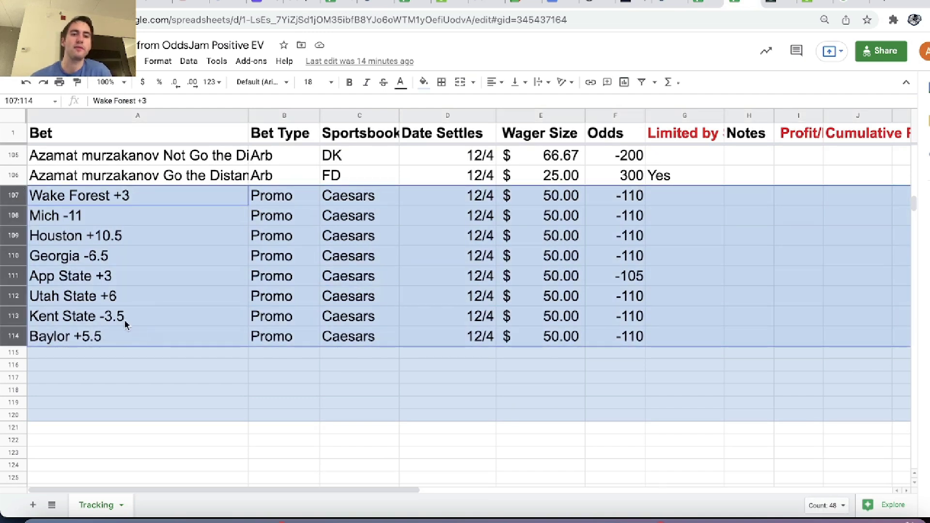
click(167, 310)
drag(18, 195, 63, 338)
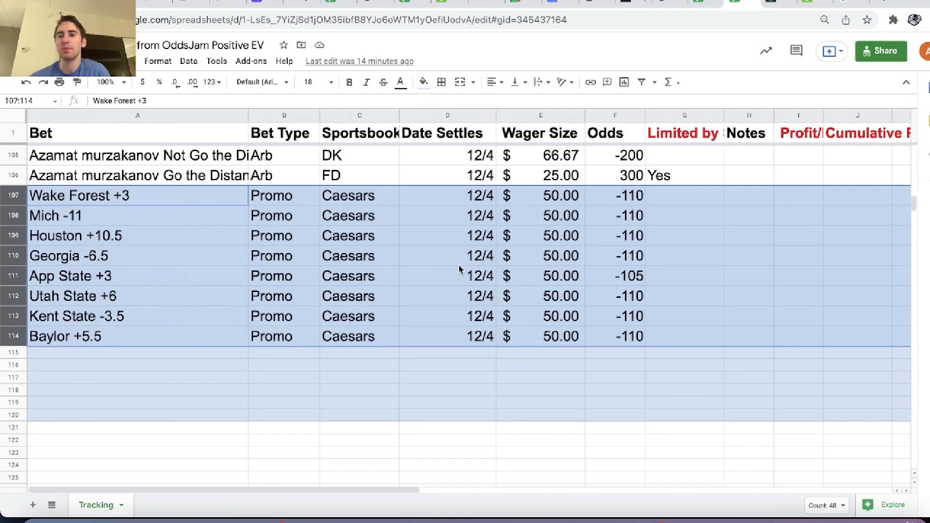
- Check the profit totals at the start of the tracking sheet, and open the Positive EV bets page in OddsJam
scroll(460, 270, up, 20)
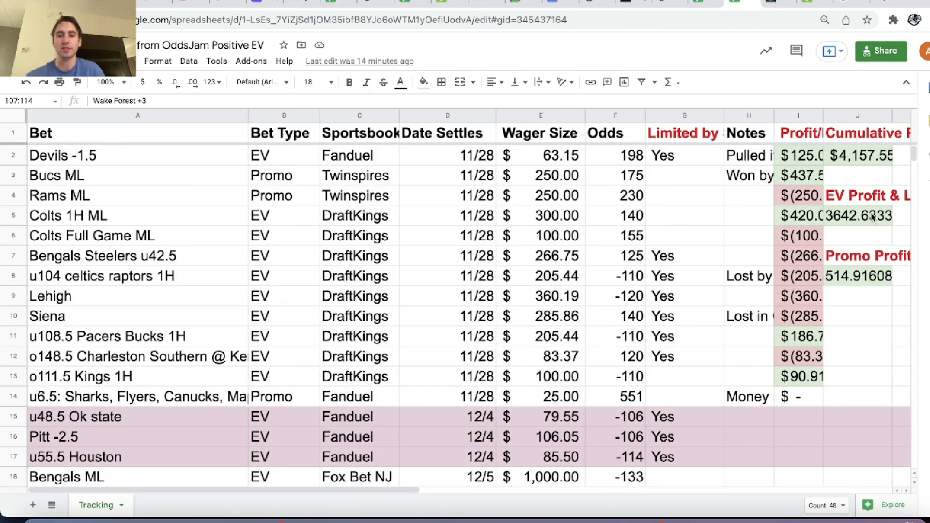
click(669, 4)
mouse_move(202, 51)
click(212, 162)
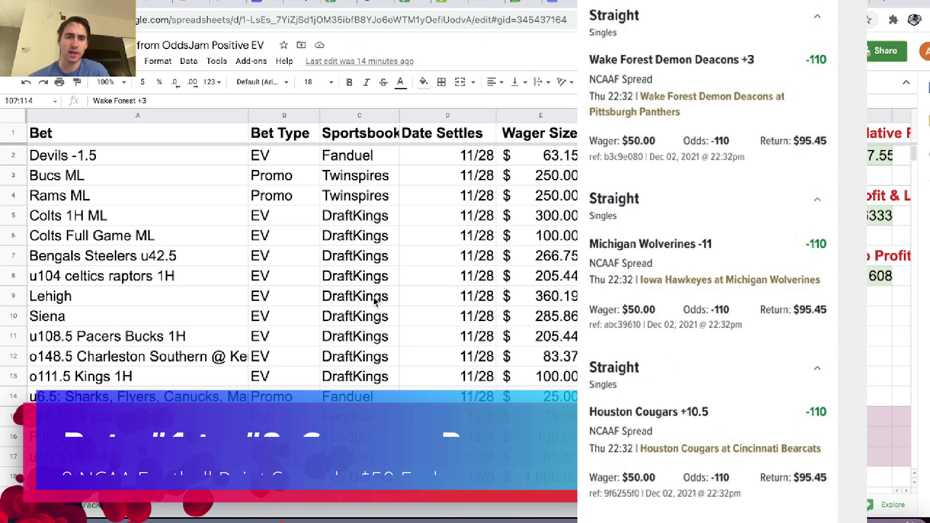
- Review the Caesars promo bets in the tracking sheet again, and highlight the Number of Games row in the promo EV spreadsheet
scroll(375, 301, down, 10)
scroll(376, 301, down, 14)
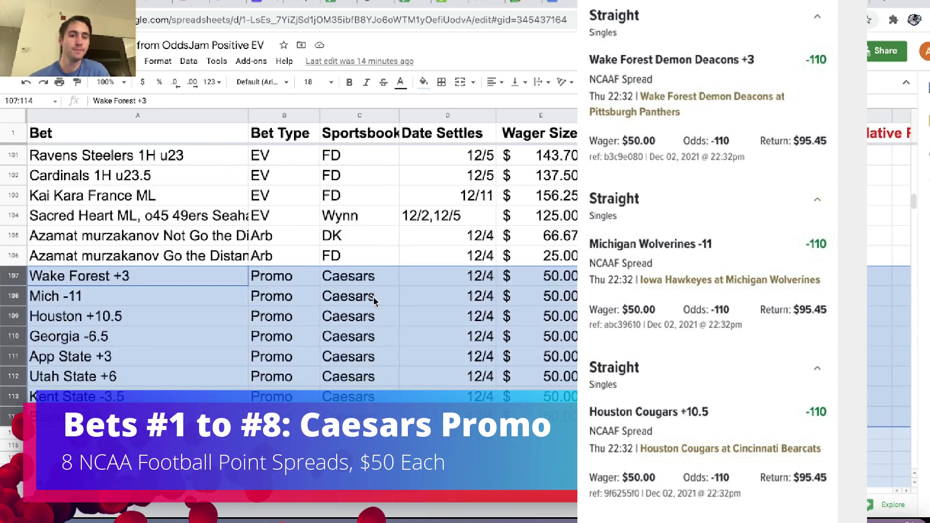
click(262, 296)
drag(15, 195, 63, 354)
click(450, 317)
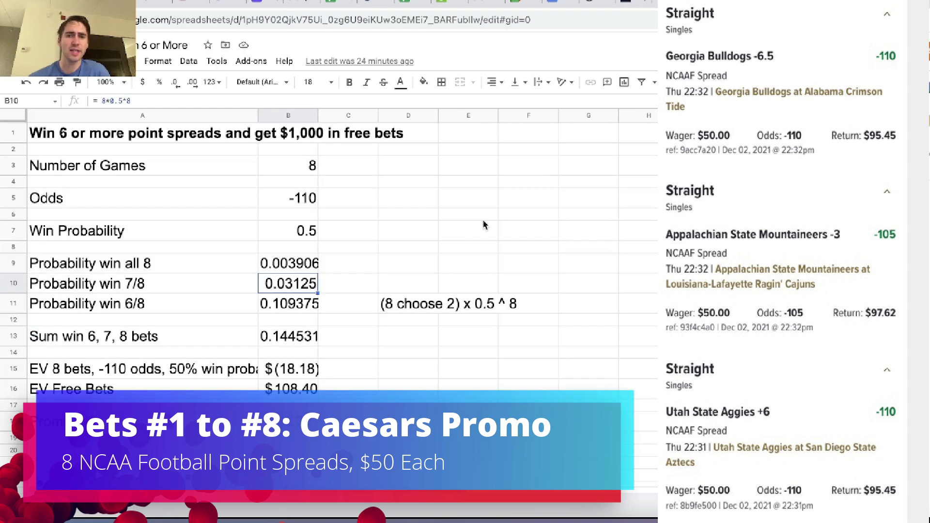
click(442, 198)
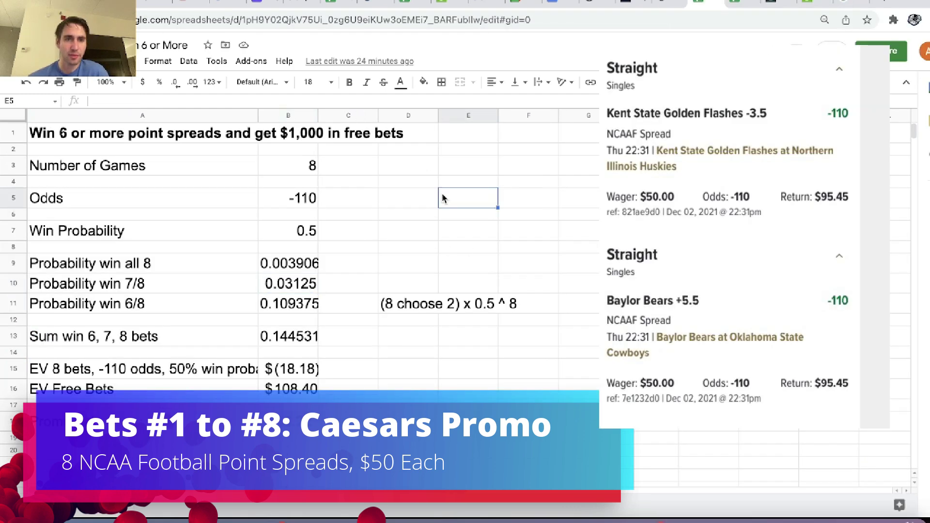
drag(108, 167, 308, 164)
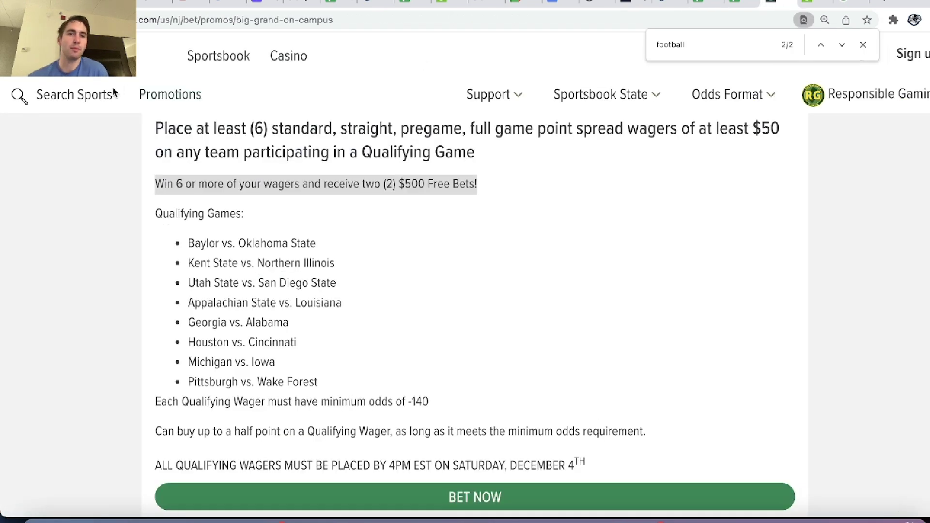
- Open the Utah State Aggies at San Diego State Aztecs event through the Caesars sportsbook search
click(115, 92)
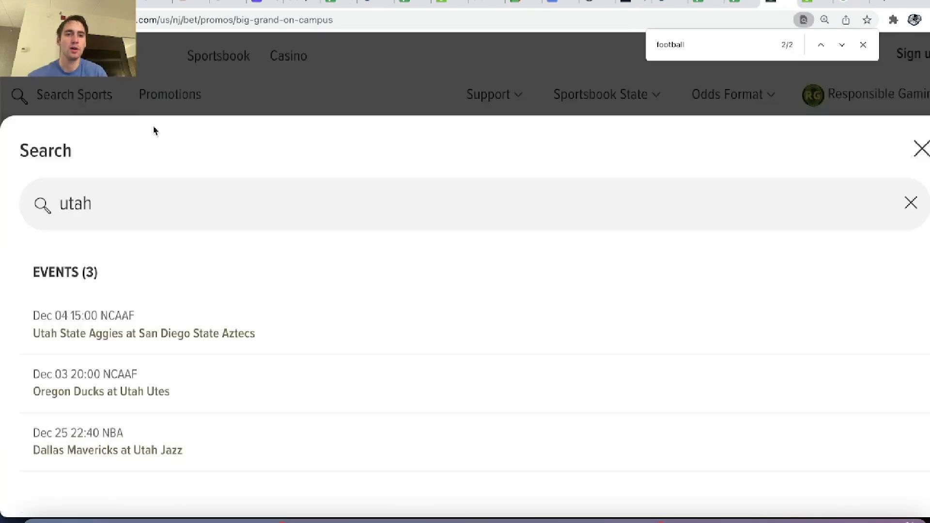
click(161, 287)
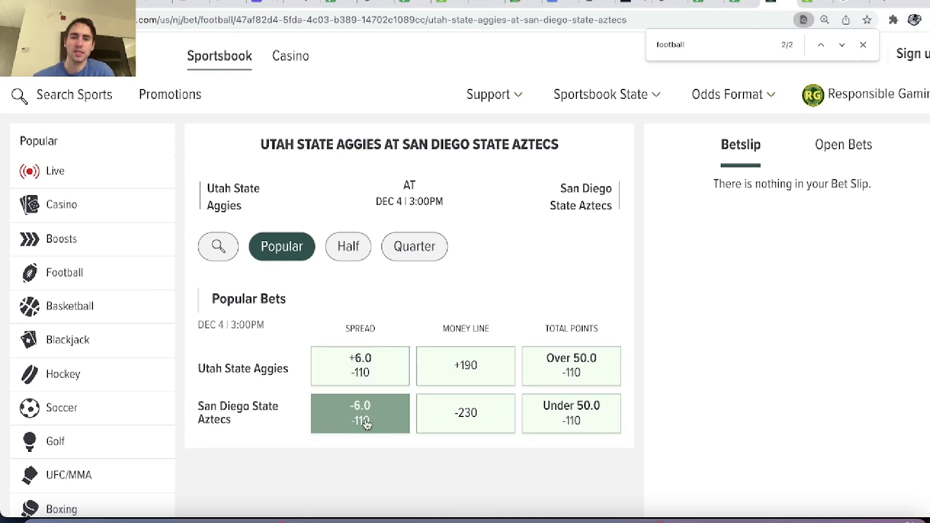
- Calculate the vig in OddsJam's Vig Calculator with odds of -110 for both bets
click(670, 3)
click(307, 50)
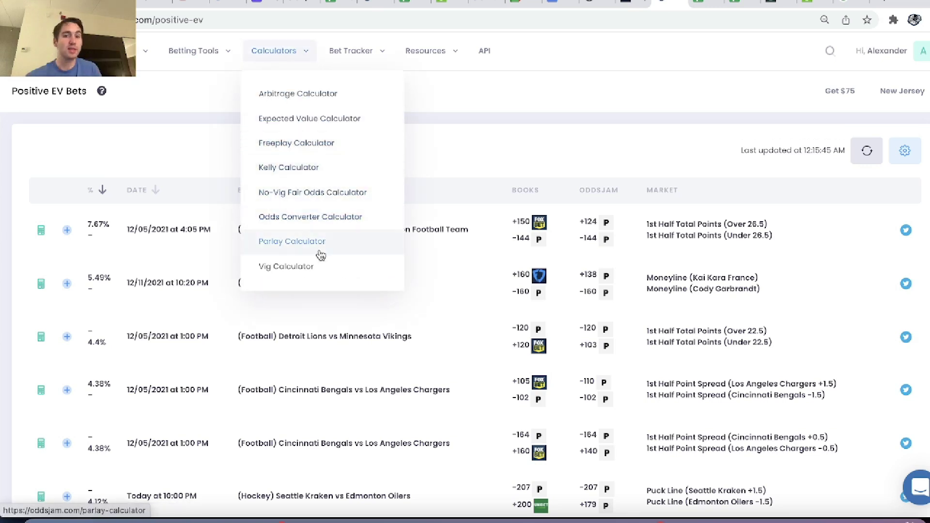
click(310, 266)
click(167, 159)
text(-110)
key(Tab)
text(-110)
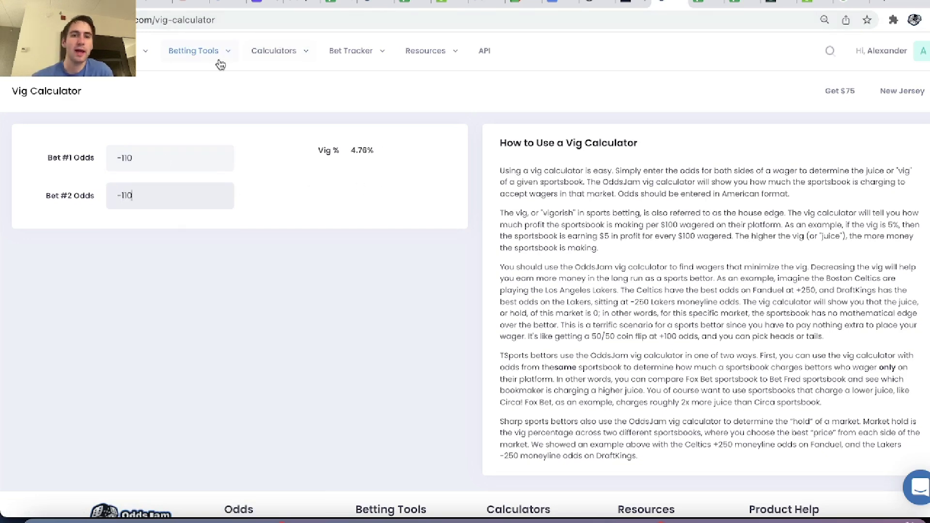
- Calculate the fair odds in the No-Vig Fair Odds Calculator with -110 for both sides
mouse_move(291, 119)
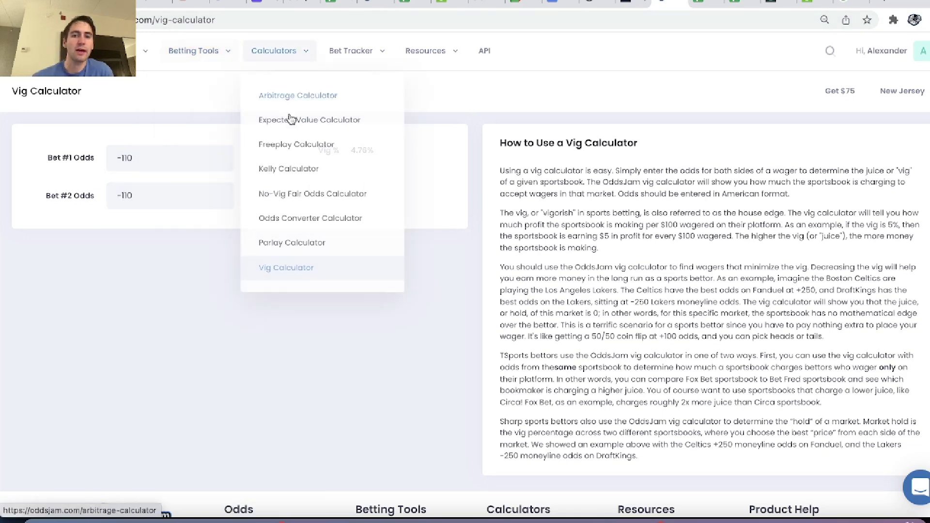
click(326, 200)
click(214, 183)
text(-110)
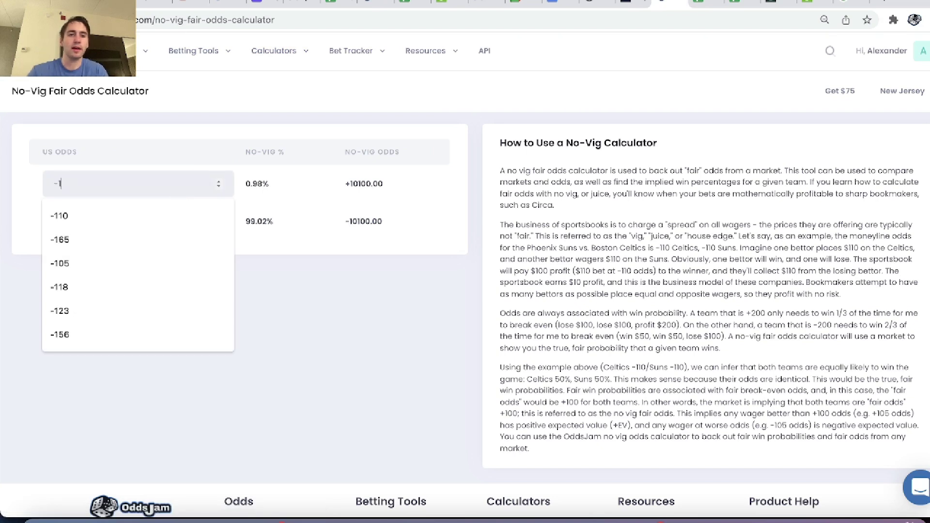
key(Tab)
text(-110)
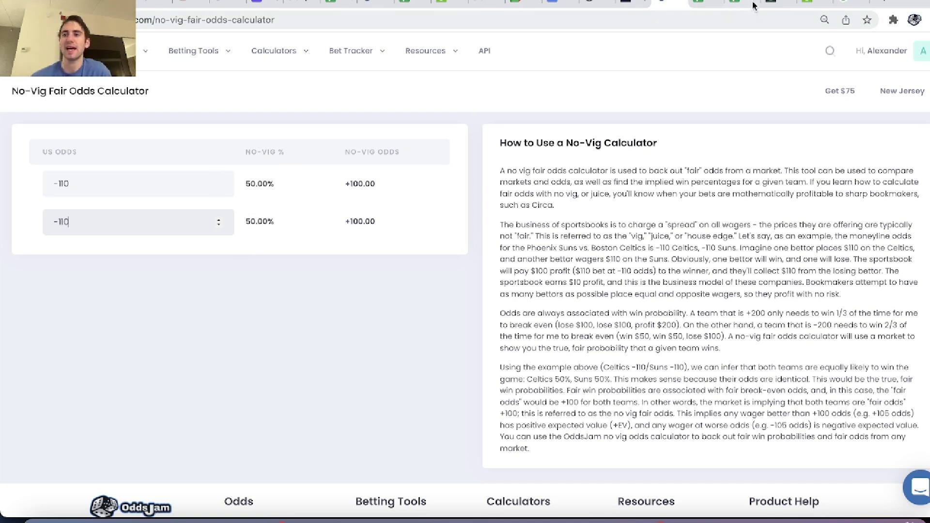
- Check the Utah State game's spread odds in the sportsbook, and highlight the Win Probability row in the promo EV spreadsheet
click(781, 6)
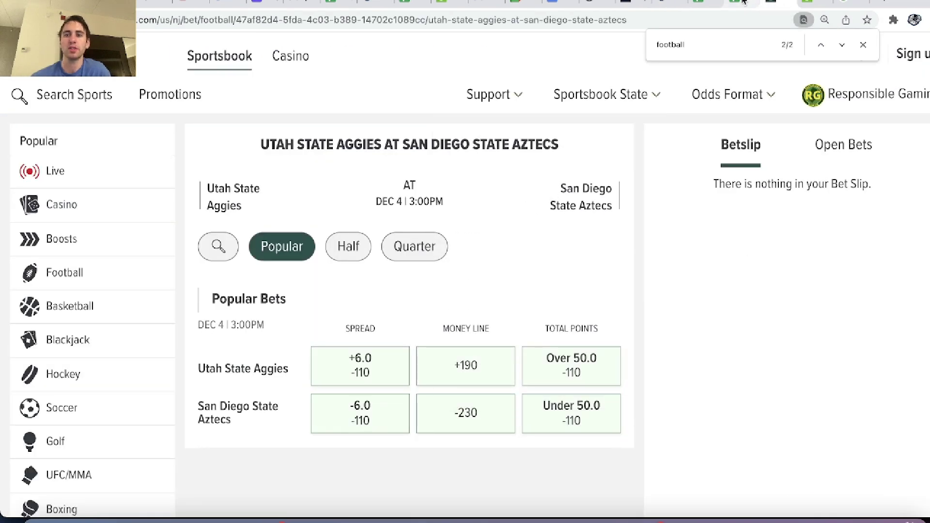
click(740, 6)
click(703, 7)
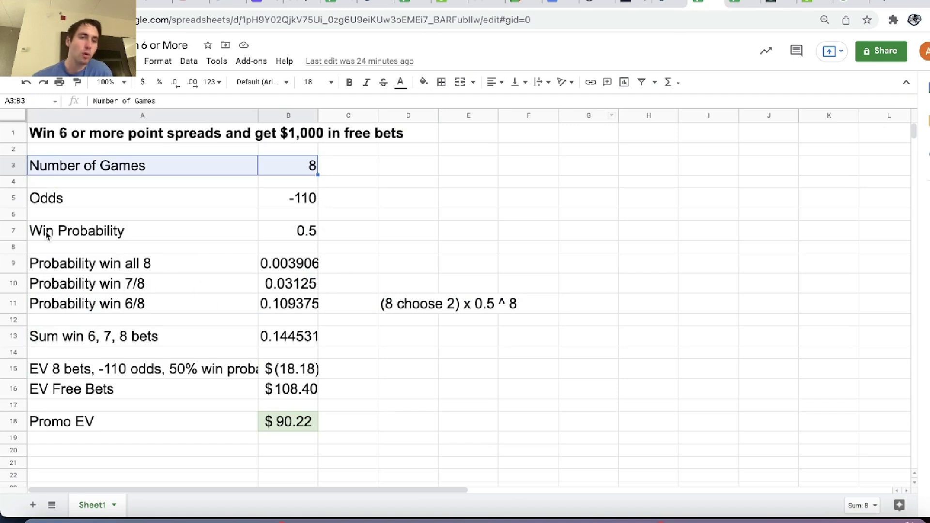
drag(35, 233, 322, 237)
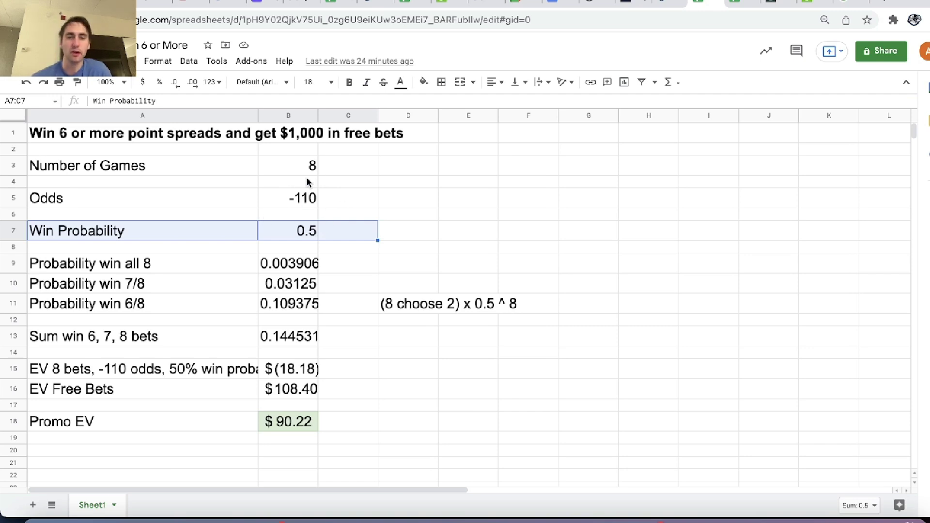
- Highlight the probability rows for winning all 8, 7/8 and 6/8 bets one after another
drag(95, 271, 288, 261)
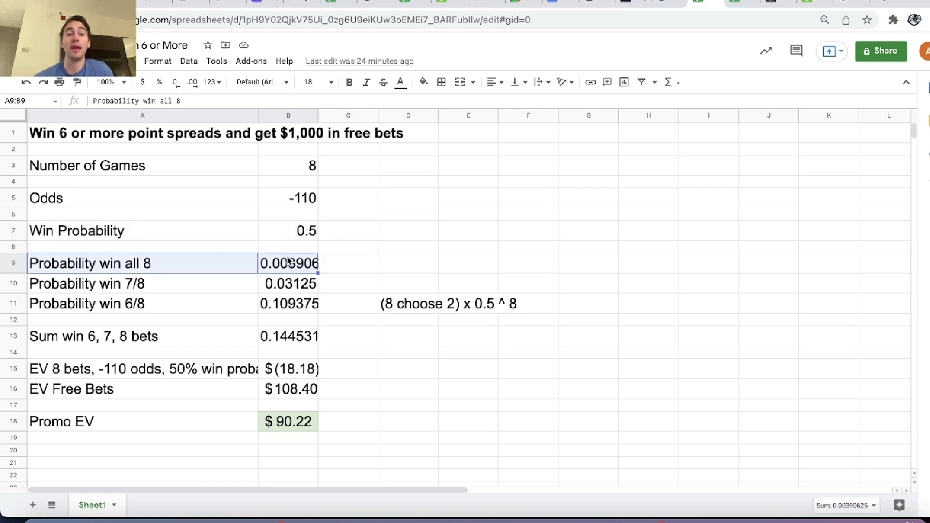
drag(116, 285, 265, 291)
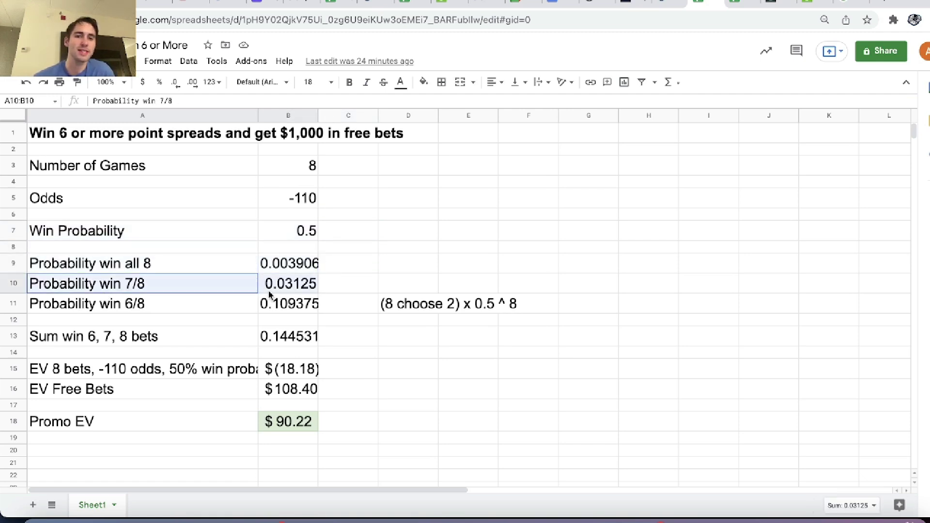
drag(102, 307, 312, 313)
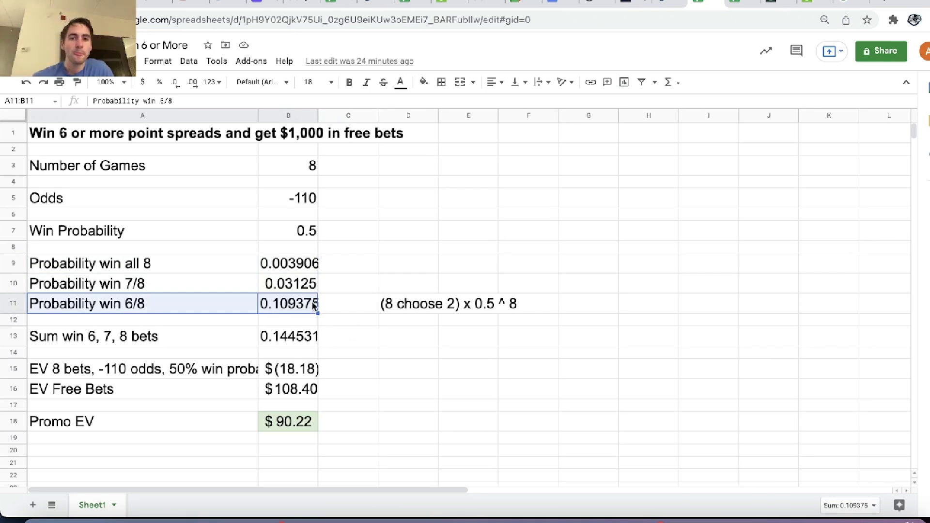
click(311, 307)
drag(99, 282, 313, 271)
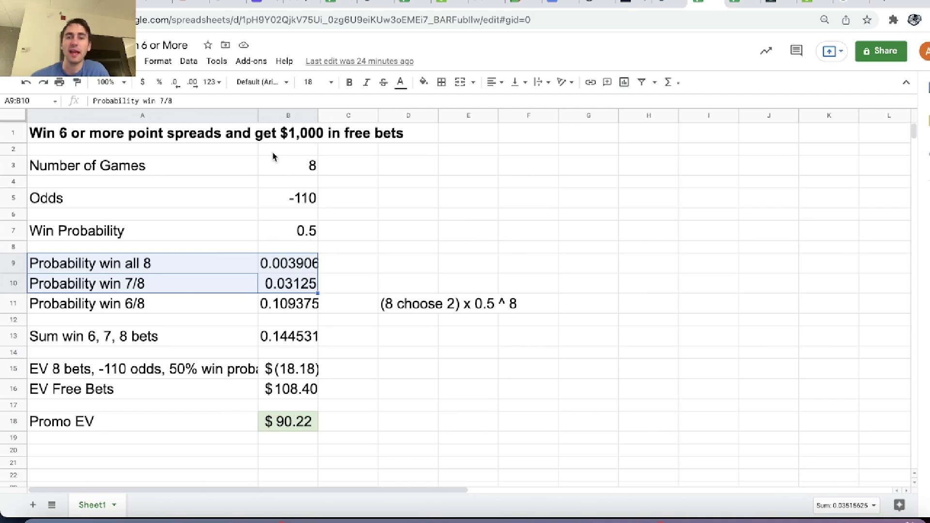
- Inspect the formulas behind the 8-win and 7-win probabilities in B9 and B10, and the 6/8 formula note in D11
click(299, 265)
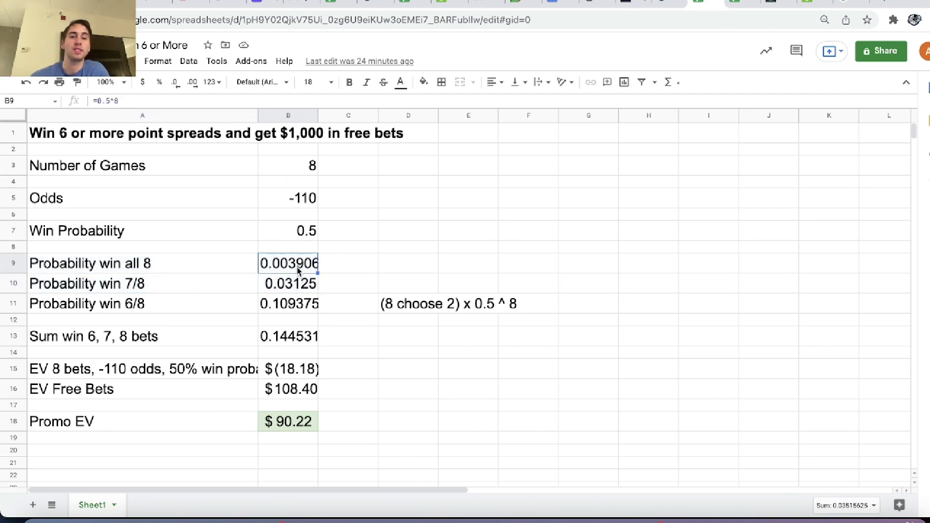
click(186, 101)
key(Return)
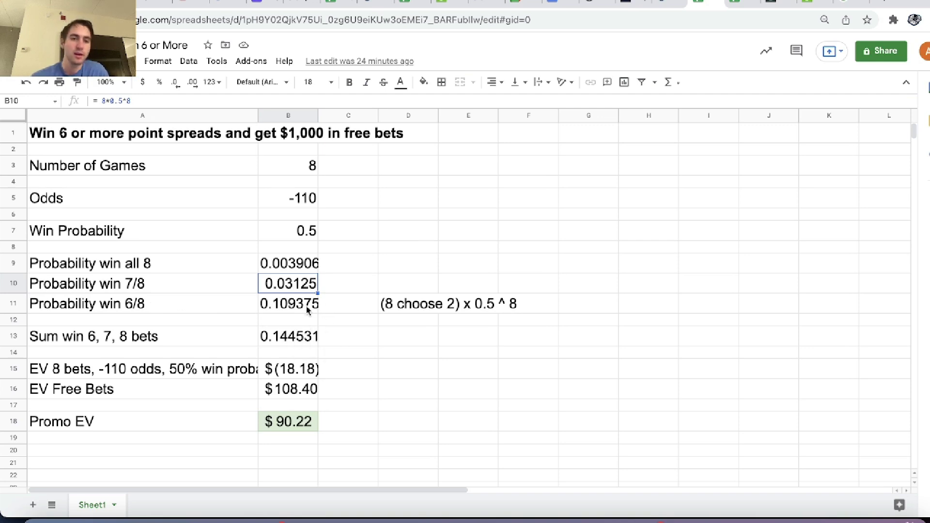
click(160, 306)
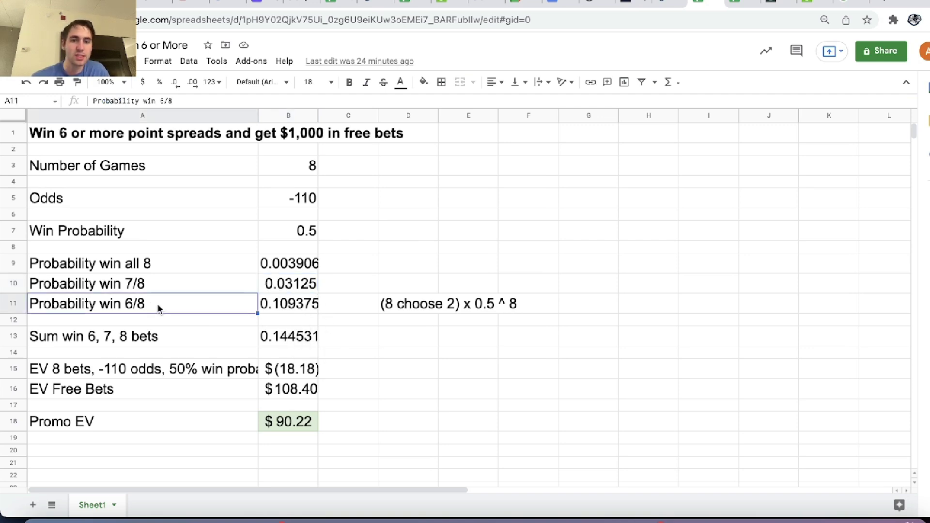
click(428, 306)
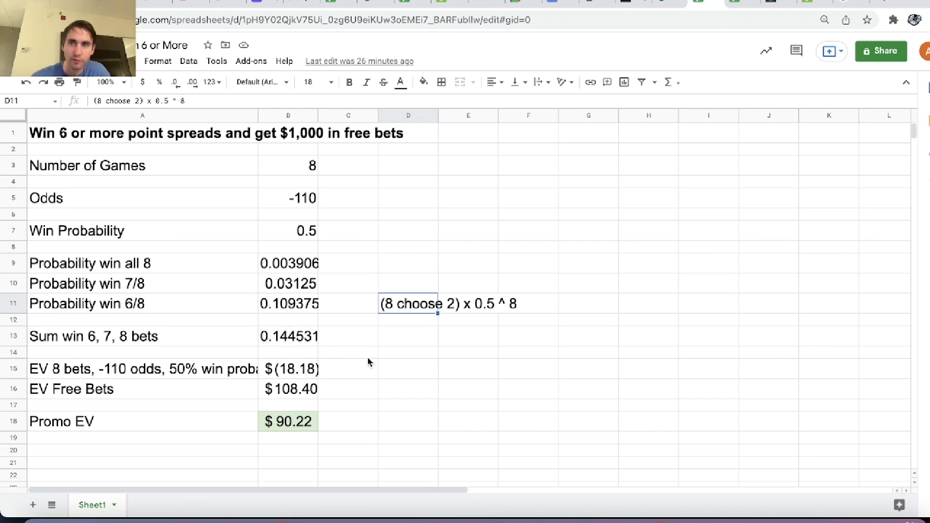
- Search the sportsbook's promotions for "football" and open the details of the Big Grand On Campus promo to read its terms
key(super+f)
click(779, 3)
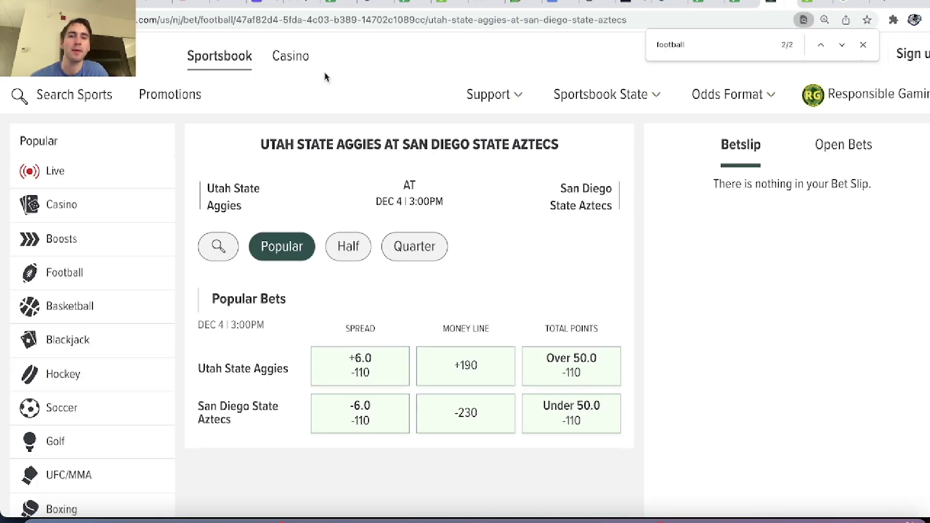
click(169, 99)
key(super+f)
text(football)
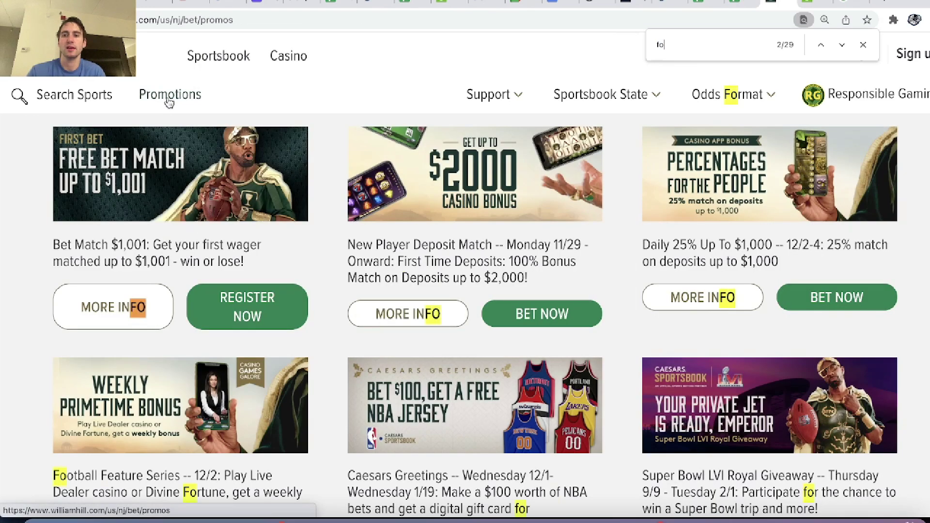
key(Return)
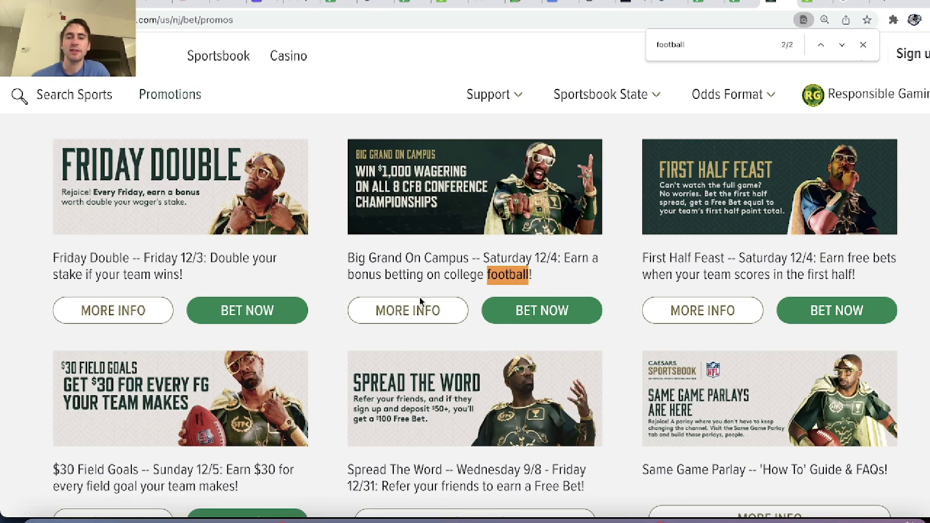
click(406, 316)
scroll(368, 408, down, 4)
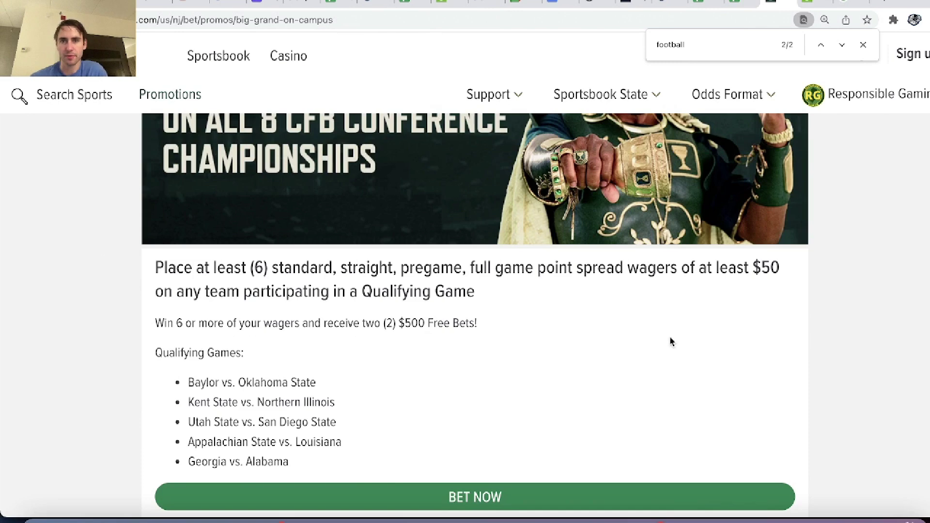
- Review the Caesars promo bets logged in the bet tracking spreadsheet and return to the promo EV spreadsheet
click(741, 4)
click(699, 4)
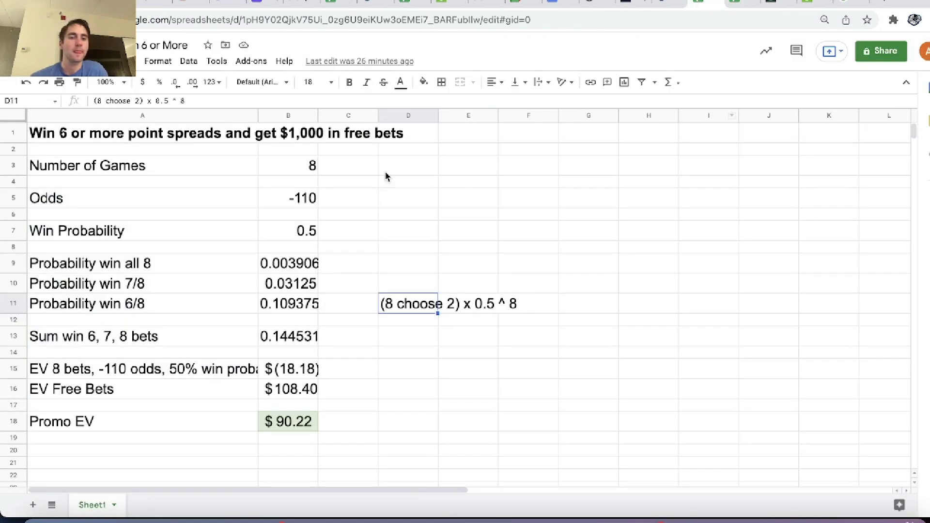
click(735, 4)
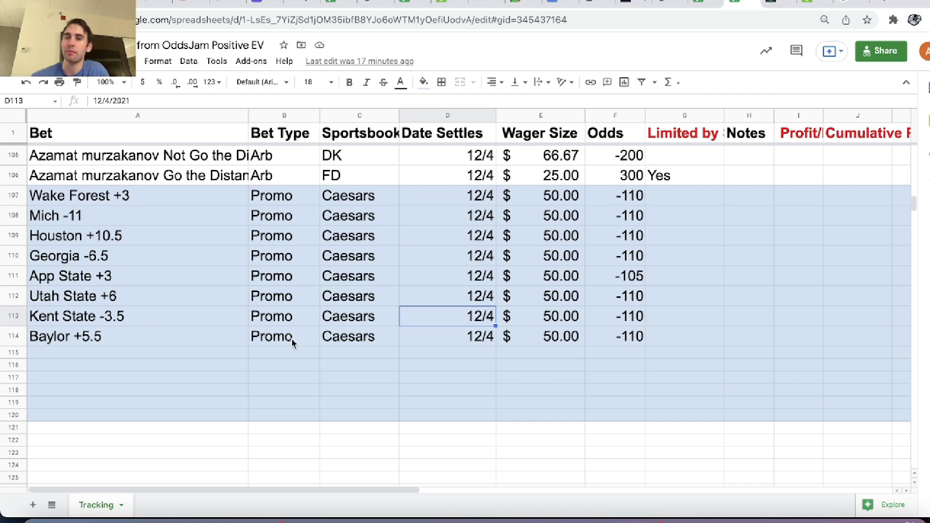
click(706, 5)
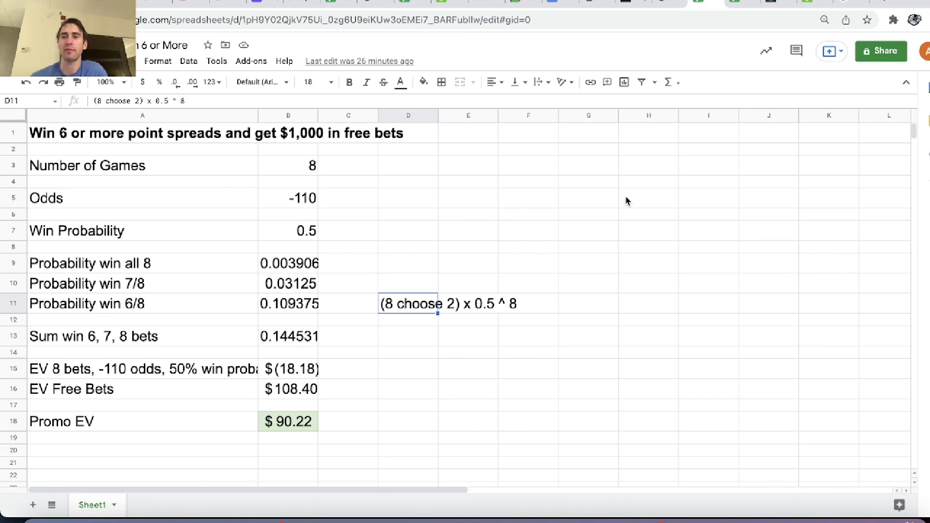
- Switch to the No-Vig Fair Odds Calculator and highlight the -110 odds of both sides
click(669, 4)
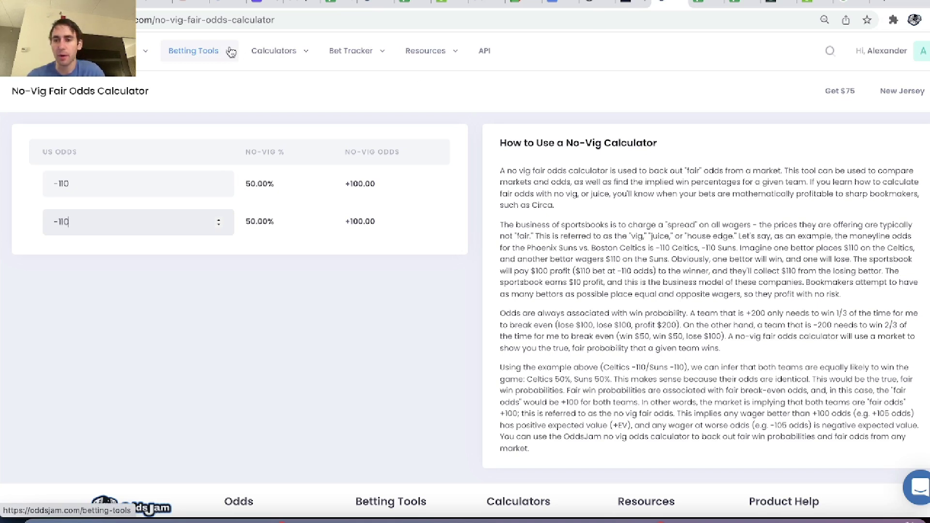
double_click(95, 185)
double_click(107, 233)
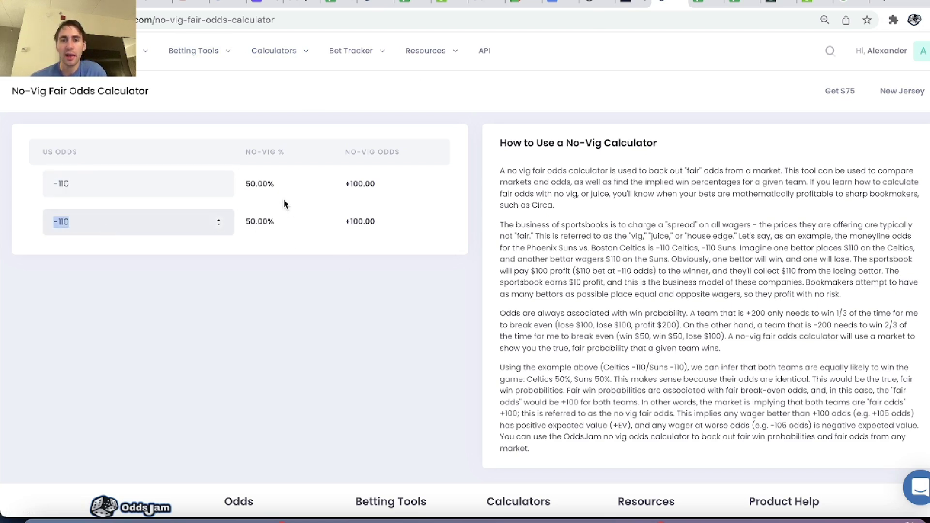
- Calculate the expected value of a $400 wager at -110 odds with 50% win probability in the Expected Value Calculator, and highlight the result
click(292, 55)
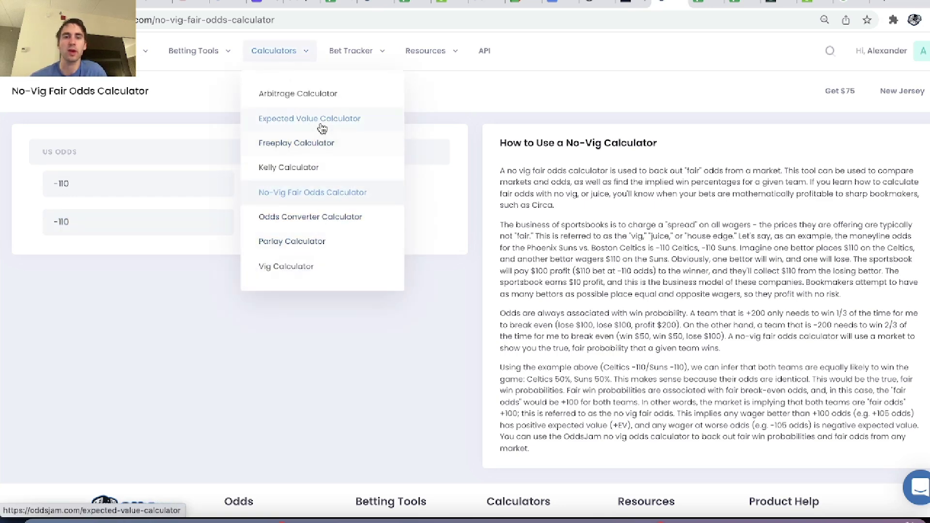
click(293, 121)
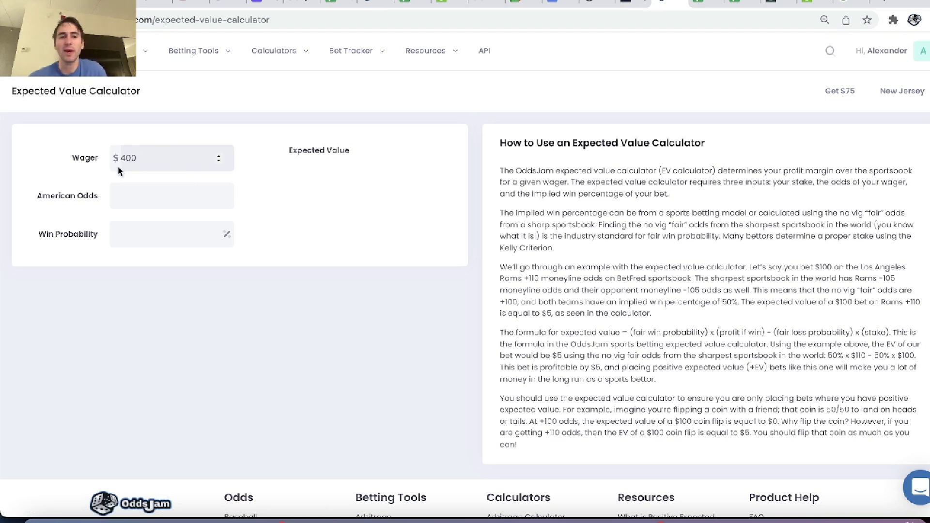
text(-110)
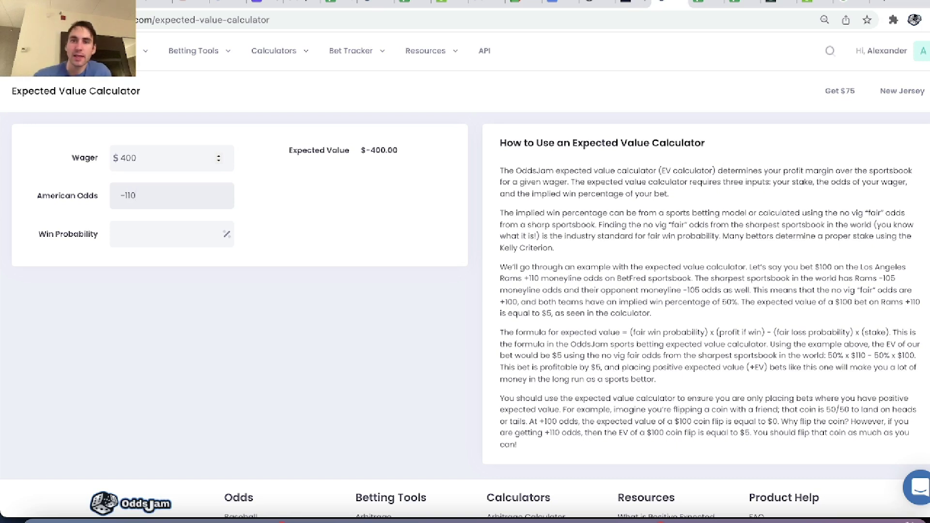
click(165, 234)
text(50)
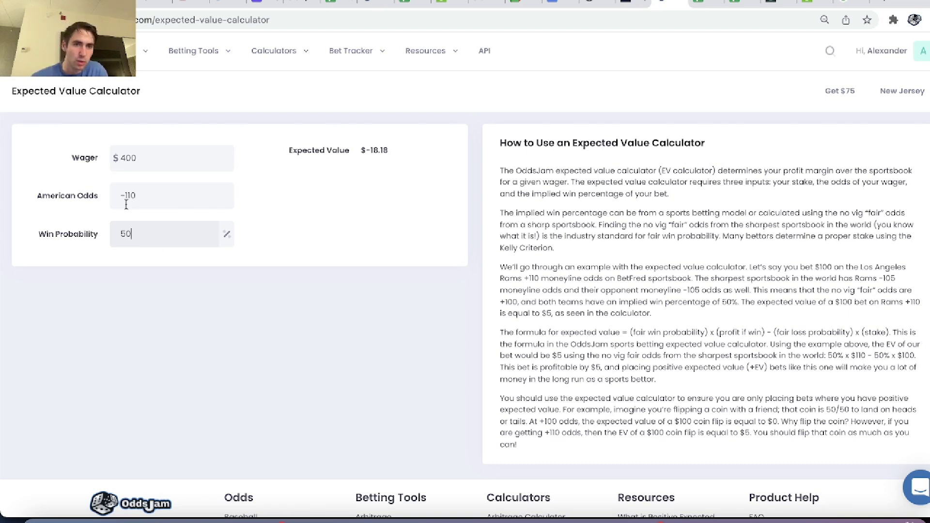
triple_click(322, 150)
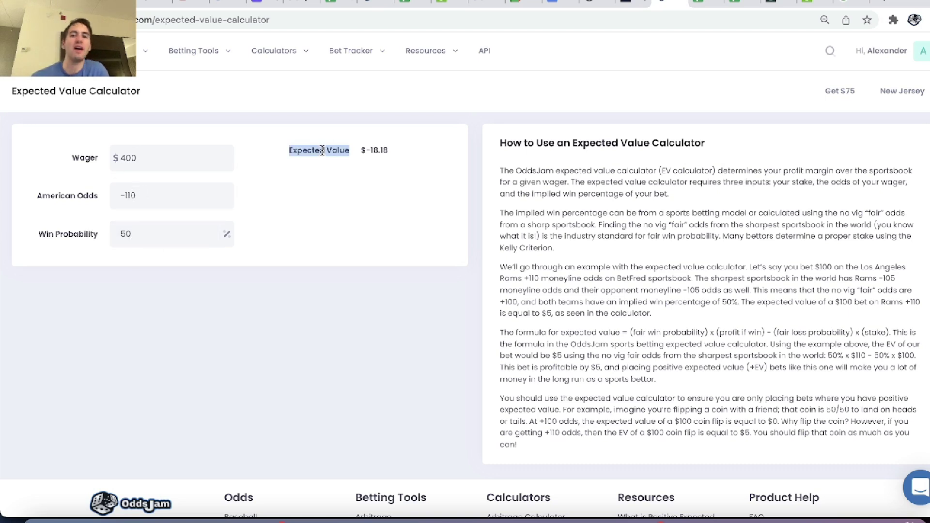
drag(415, 156, 246, 136)
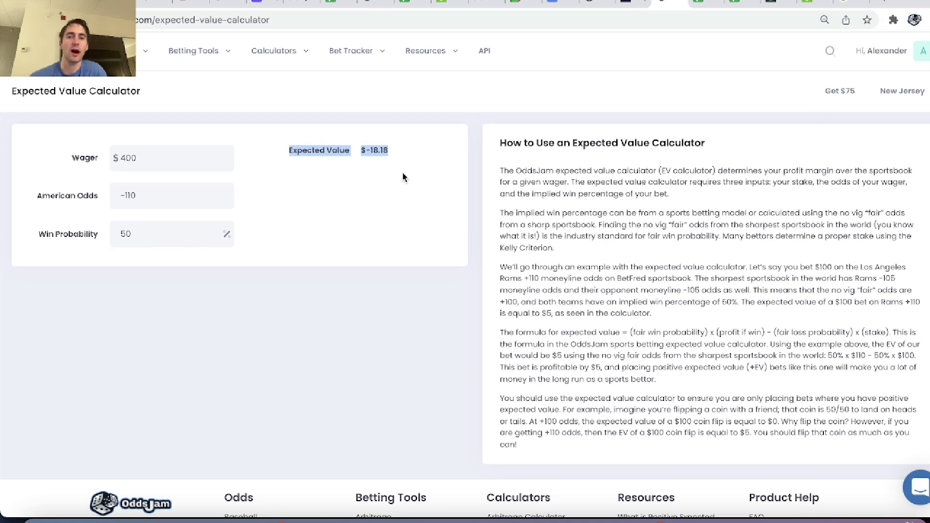
- Open the football odds list and filter it to NCAA games
click(154, 57)
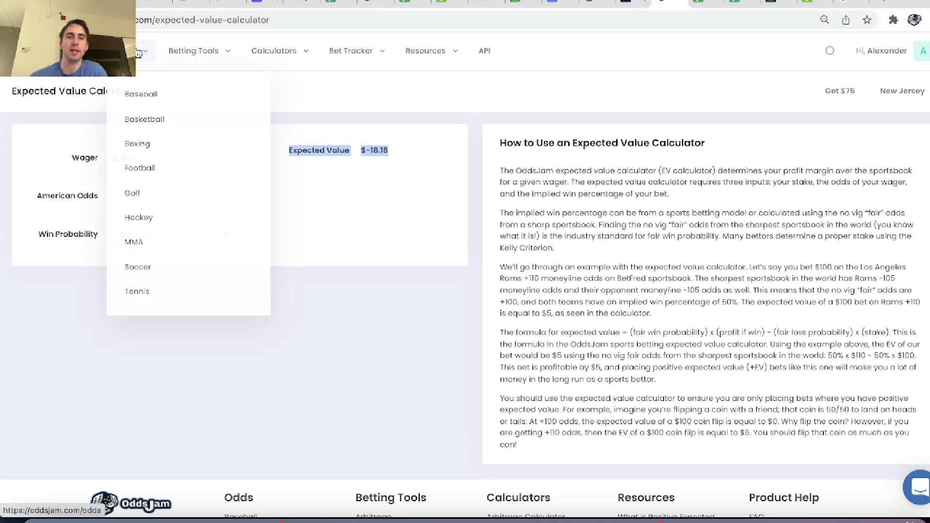
click(193, 173)
click(73, 91)
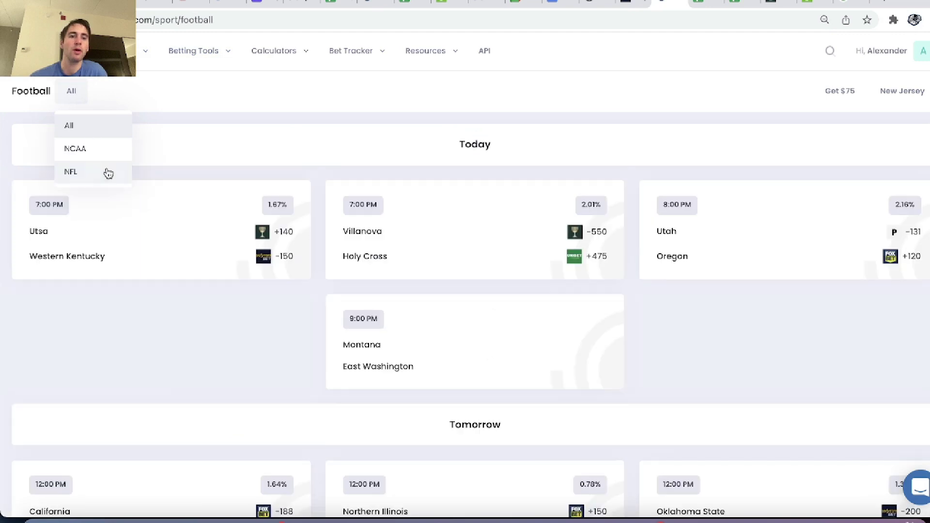
click(97, 171)
click(72, 91)
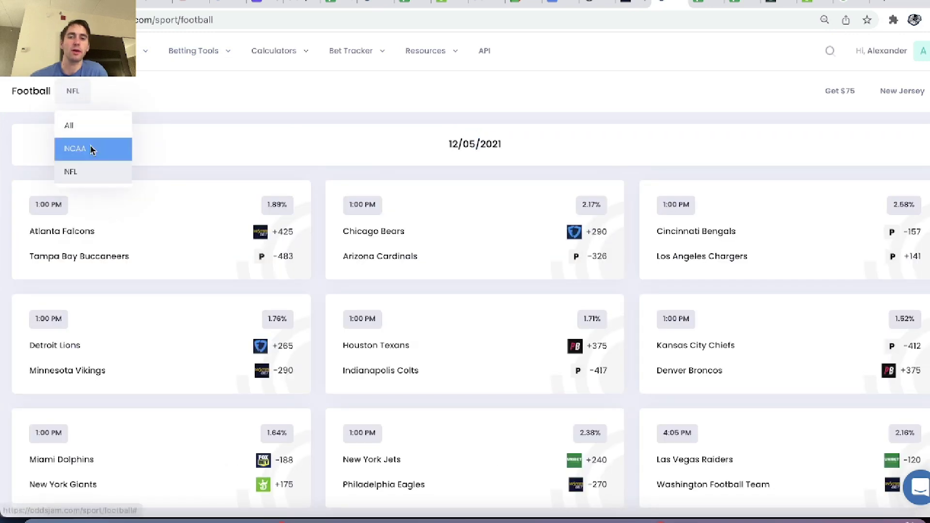
click(91, 150)
- Compare the Villanova vs Holy Cross point spread odds across the sportsbooks, and open the Arbitrage bets list
click(407, 233)
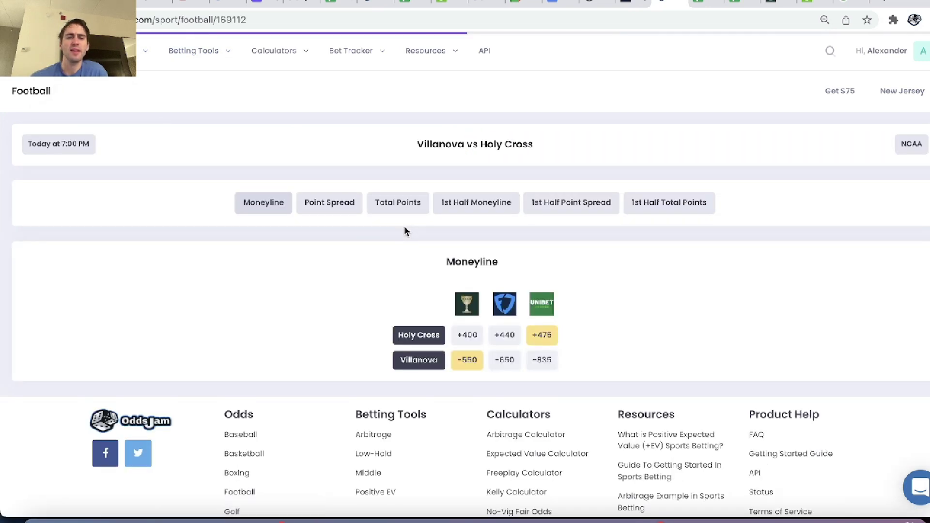
click(339, 207)
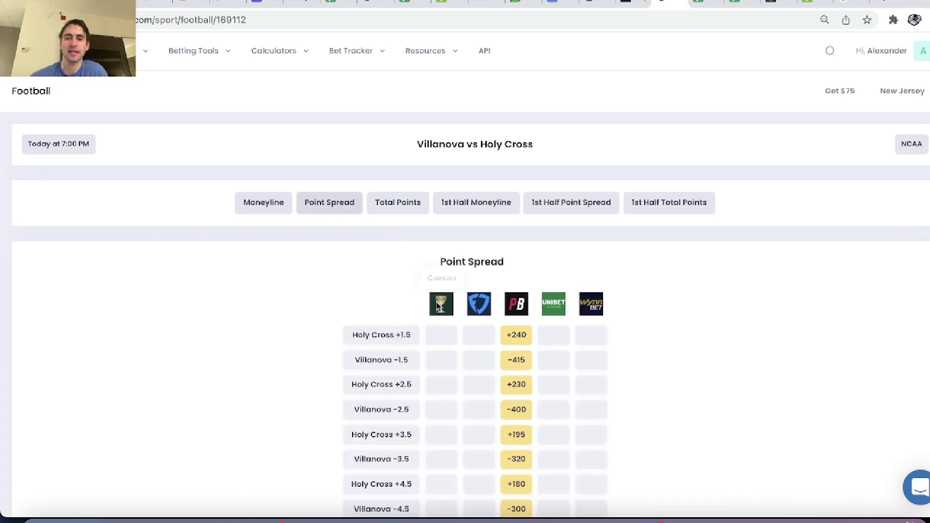
scroll(436, 305, down, 15)
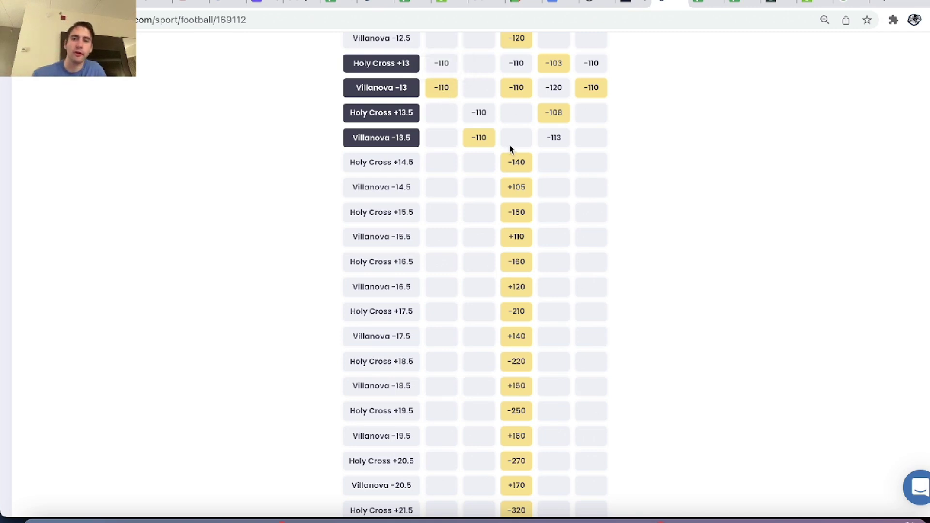
scroll(539, 232, up, 15)
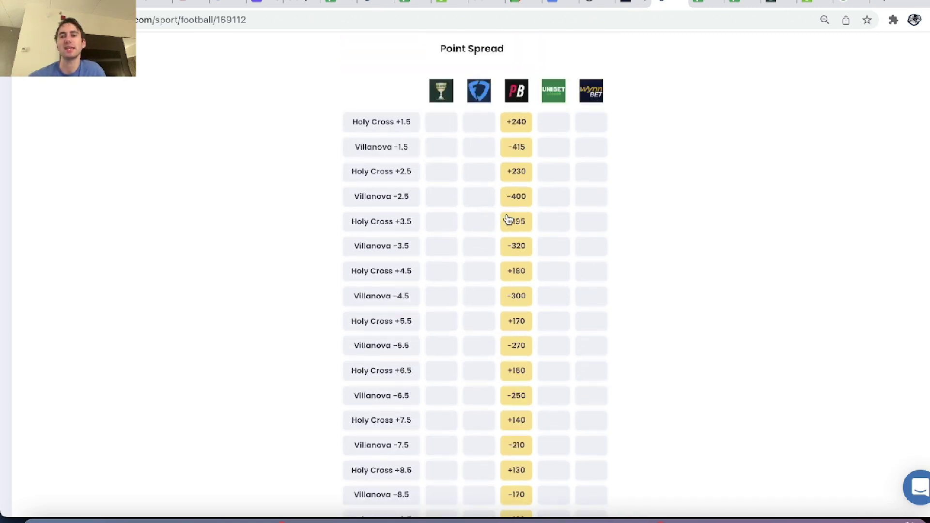
click(214, 54)
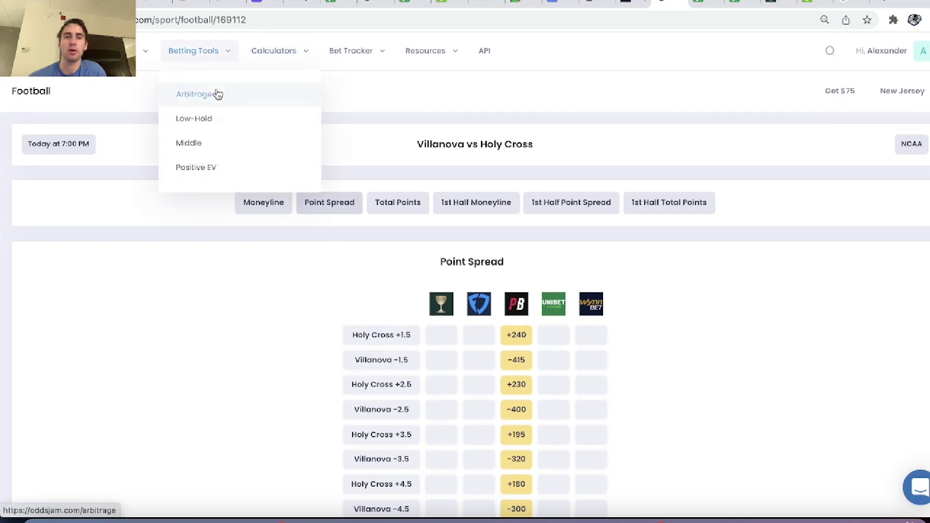
click(217, 93)
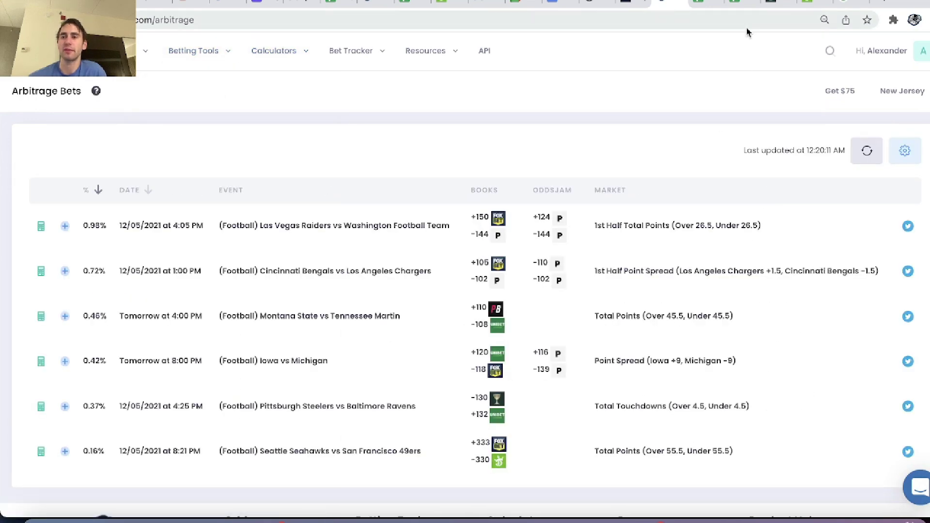
- Highlight the EV 8 bets row and the EV Free Bets row in the promo EV spreadsheet one after another
click(717, 3)
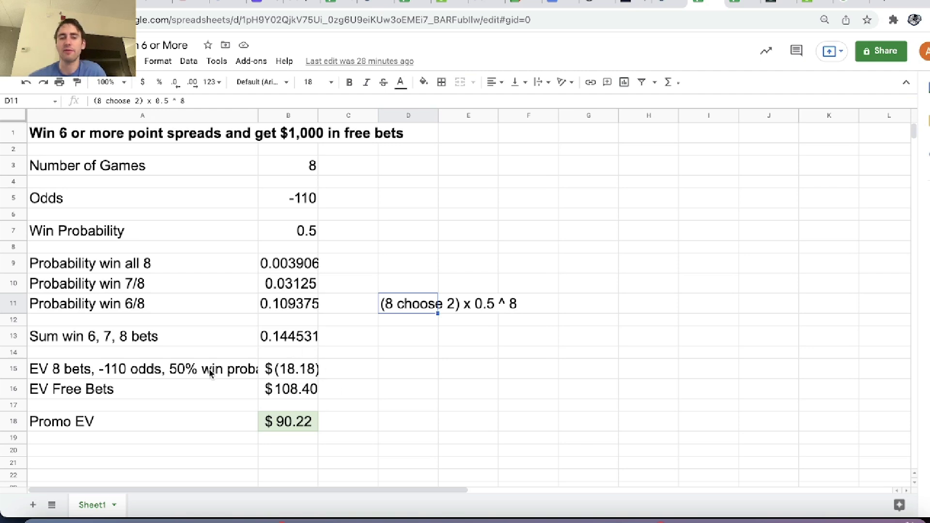
click(256, 368)
drag(257, 368, 326, 373)
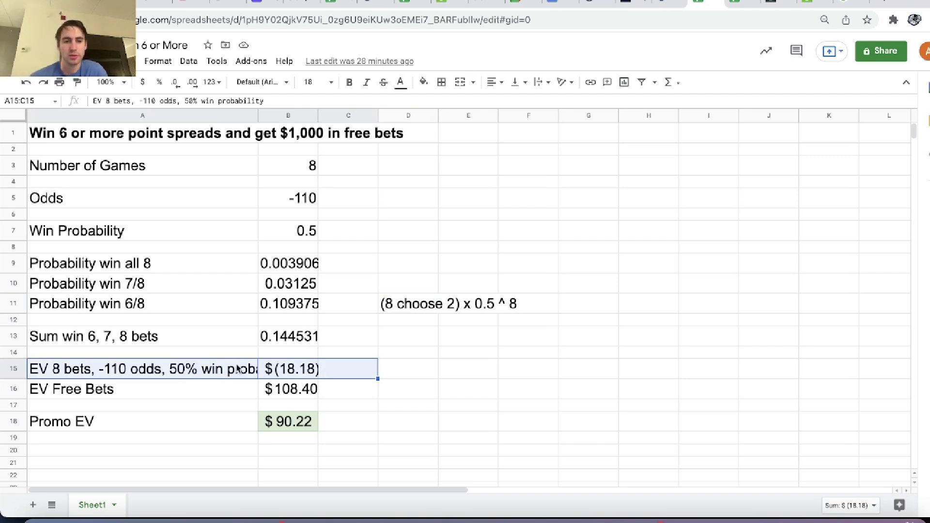
click(185, 375)
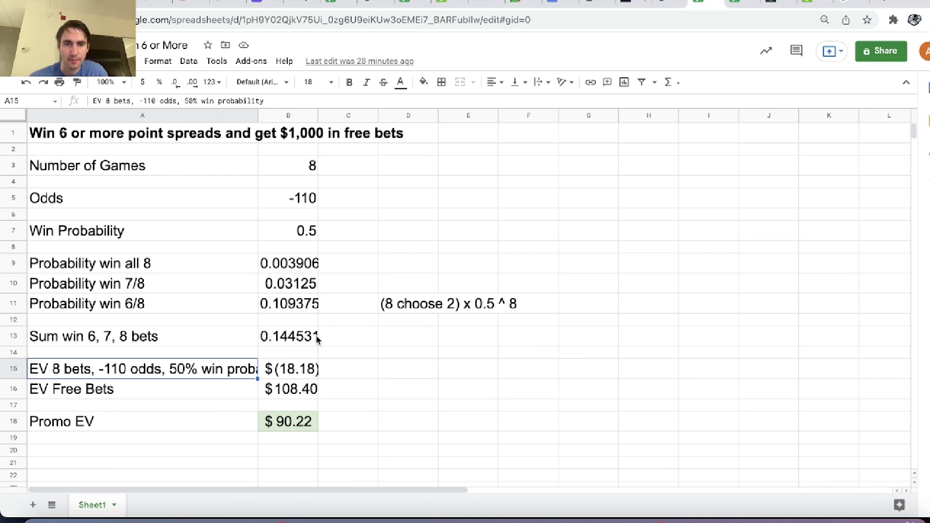
drag(167, 389, 278, 388)
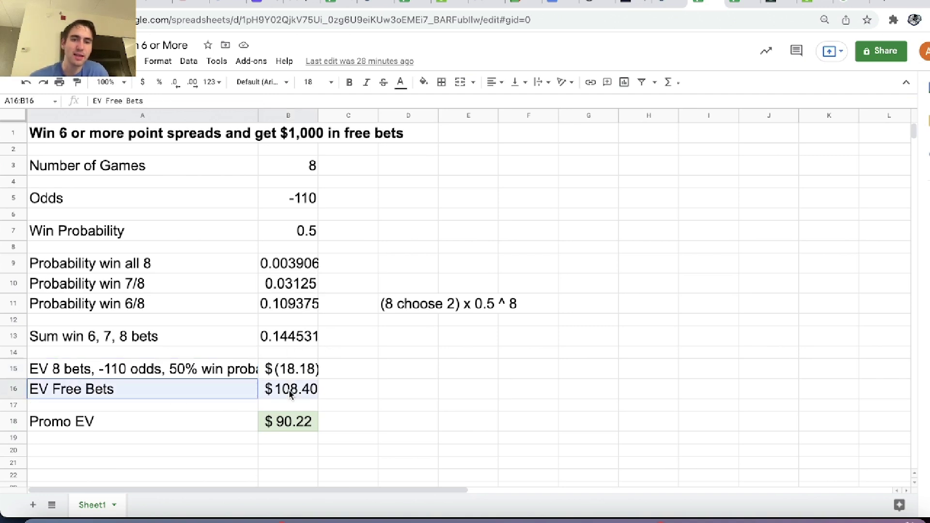
click(381, 376)
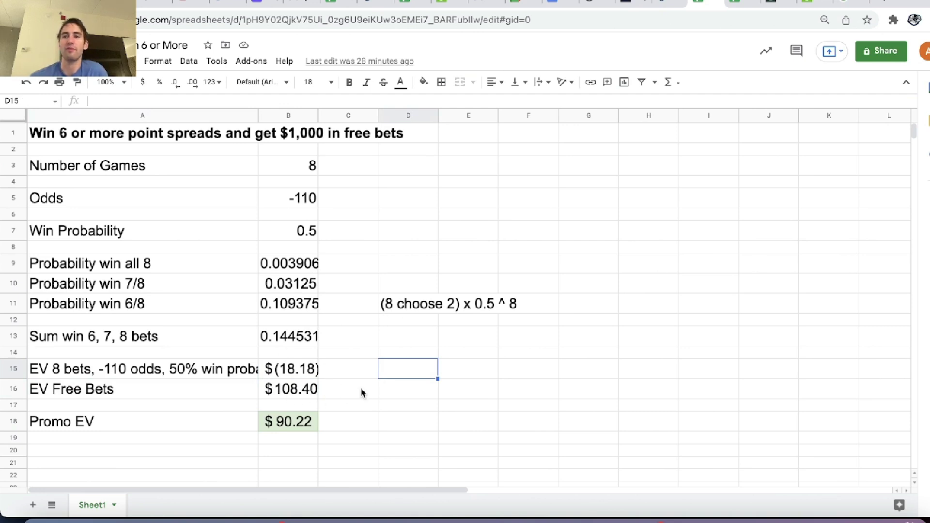
- Open OddsJam's Low-Hold bets list, sort it by conversion percentage, review the free-bet conversion rates, and return to the promo EV spreadsheet
click(671, 12)
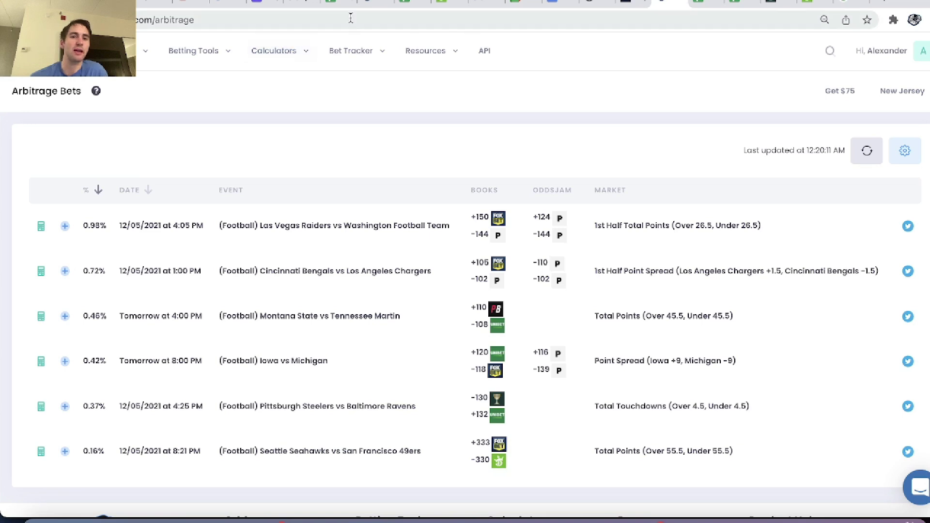
mouse_move(196, 54)
click(226, 127)
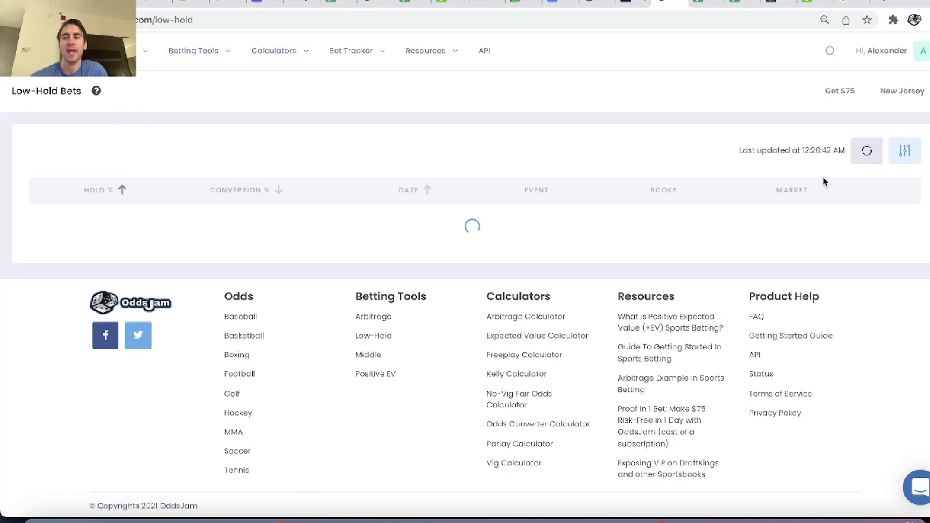
click(188, 193)
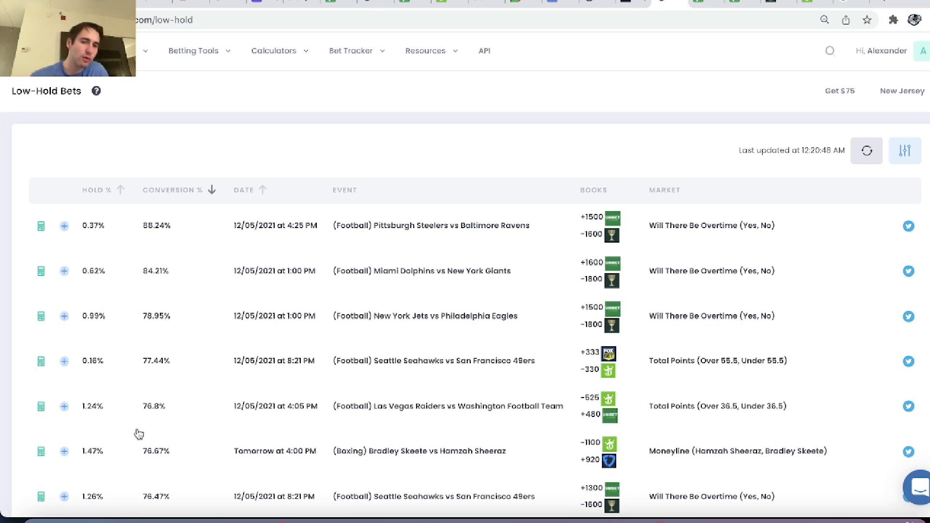
scroll(145, 461, down, 2)
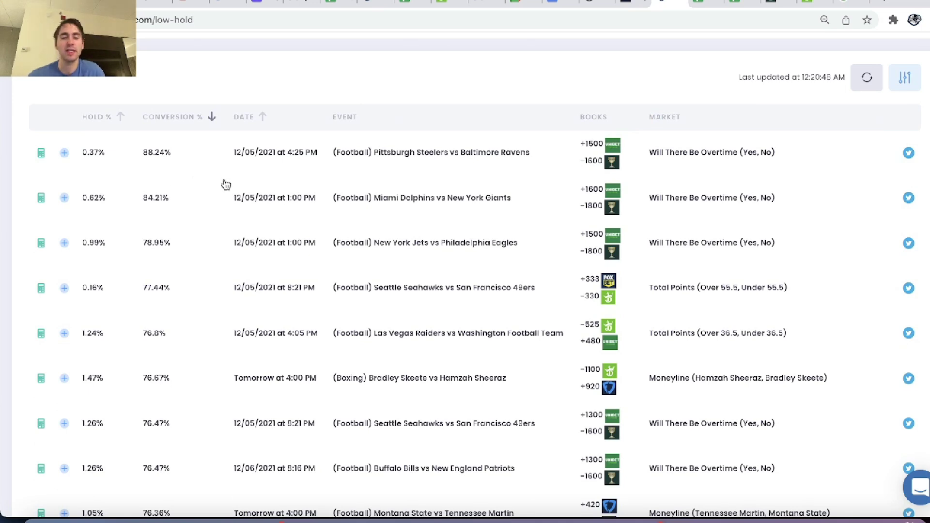
scroll(307, 280, down, 7)
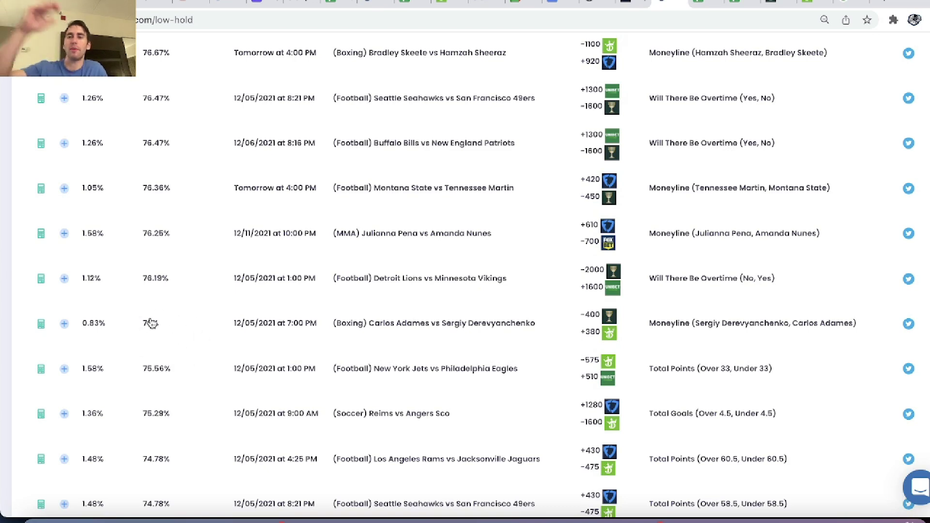
click(703, 4)
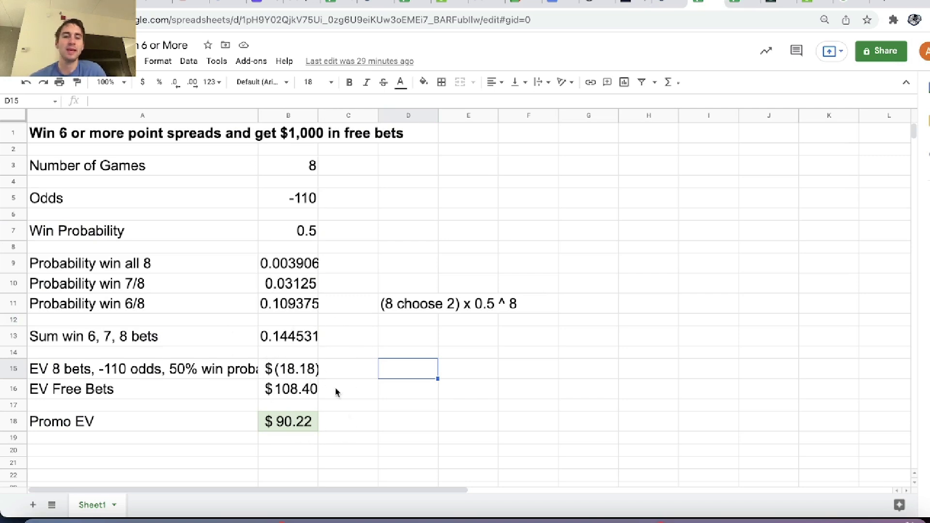
- Inspect the EV Free Bets formula in B16, and highlight the Promo EV row
click(314, 389)
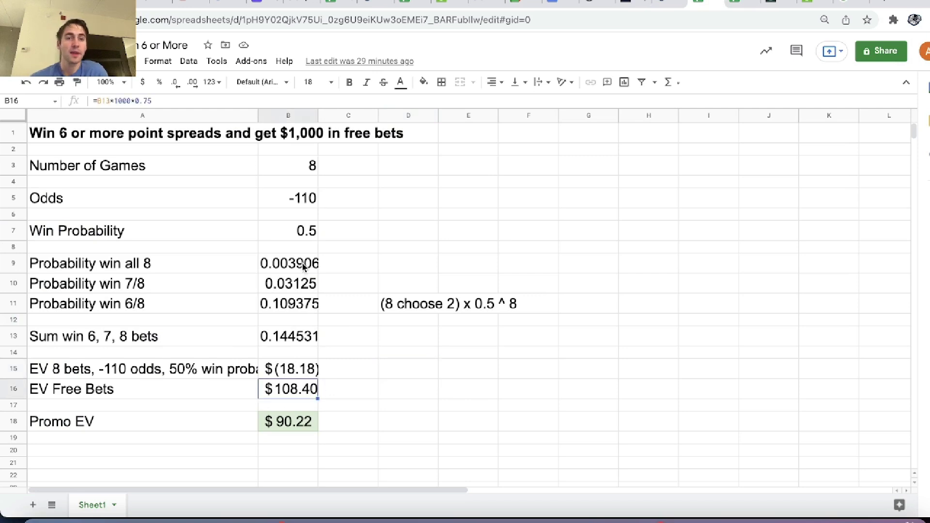
click(206, 100)
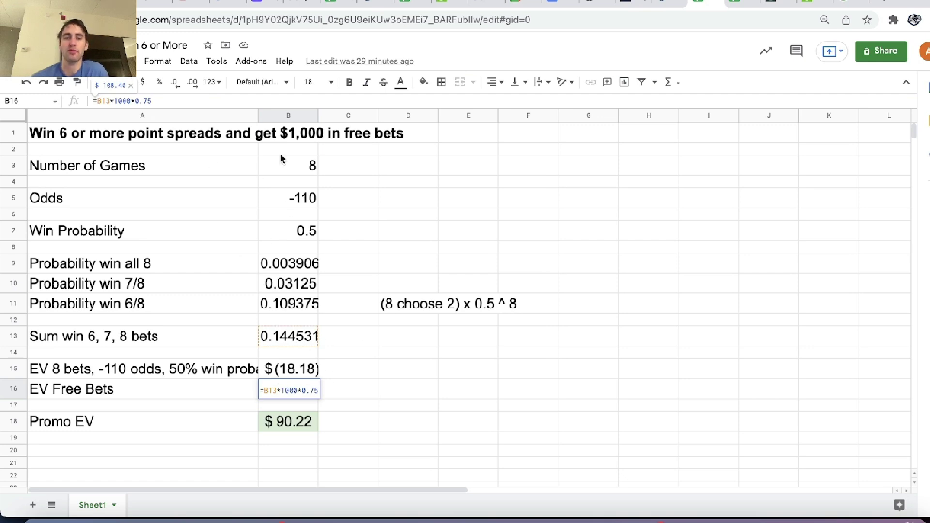
key(Return)
key(Up)
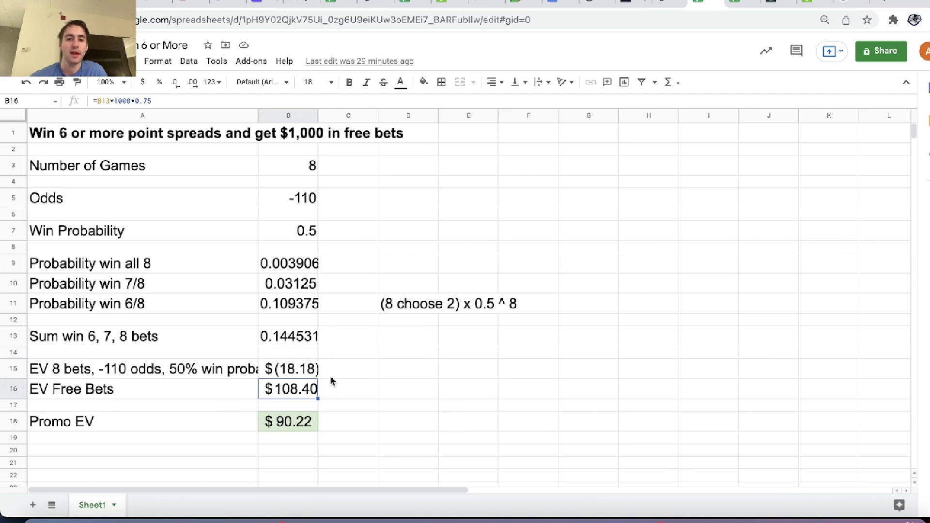
drag(95, 421, 280, 425)
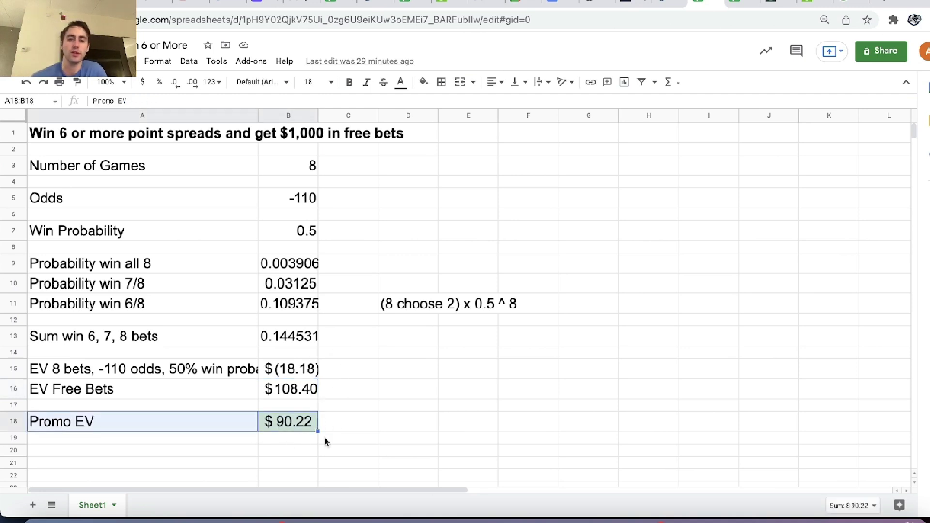
click(228, 444)
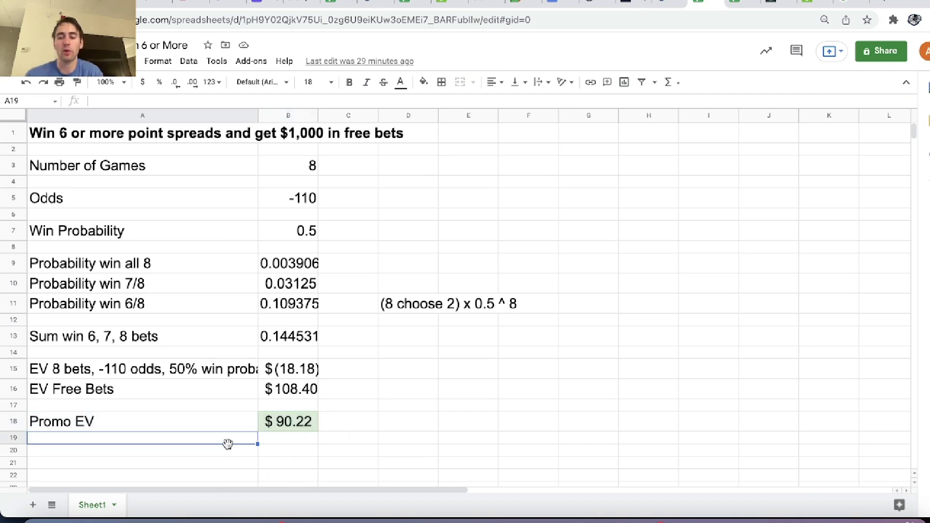
- Calculate the promo's return on the $400 wagered in cell B19 with the formula =90.22/400
click(287, 443)
text(=B18/$400)
key(Return)
key(Up)
text(90)
key(BackSpace)
key(BackSpace)
text(=90.22)
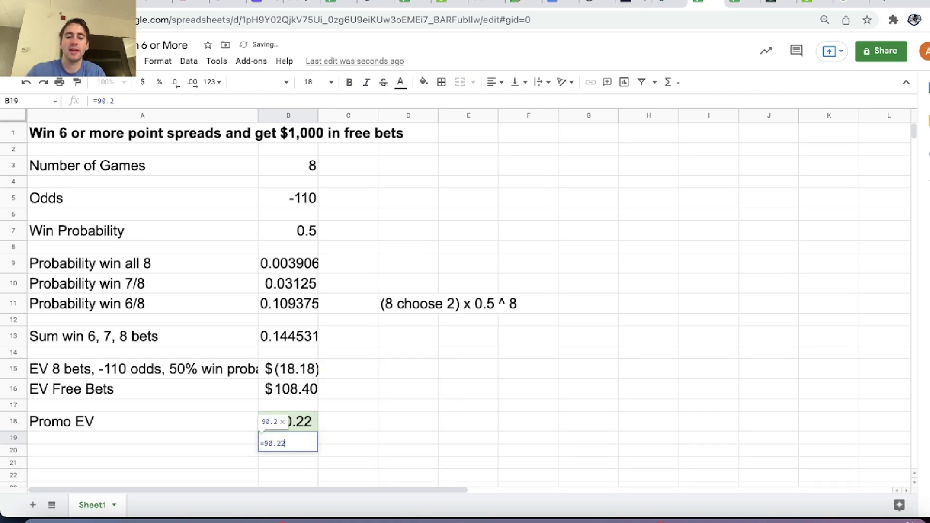
text(/400)
key(Return)
key(Up)
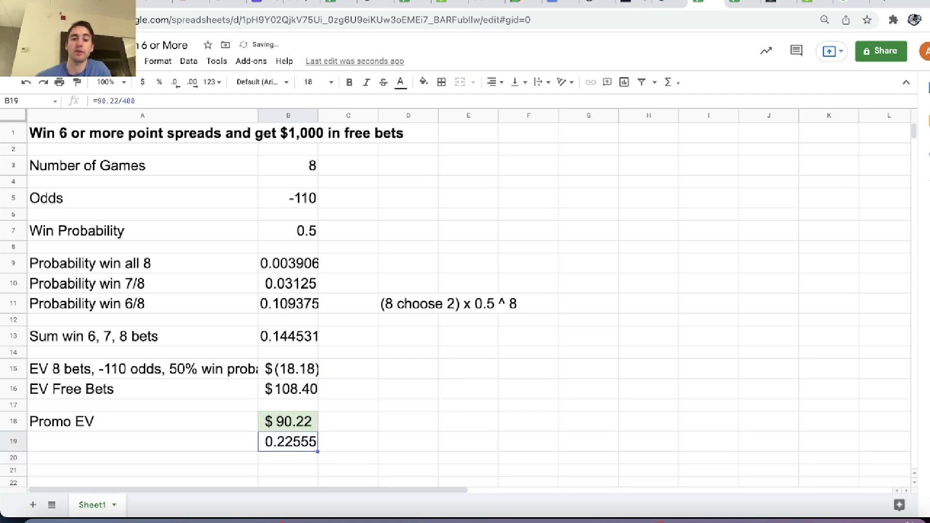
- Clear the return calculation in B19, restore it for another look, and clear it again
key(Delete)
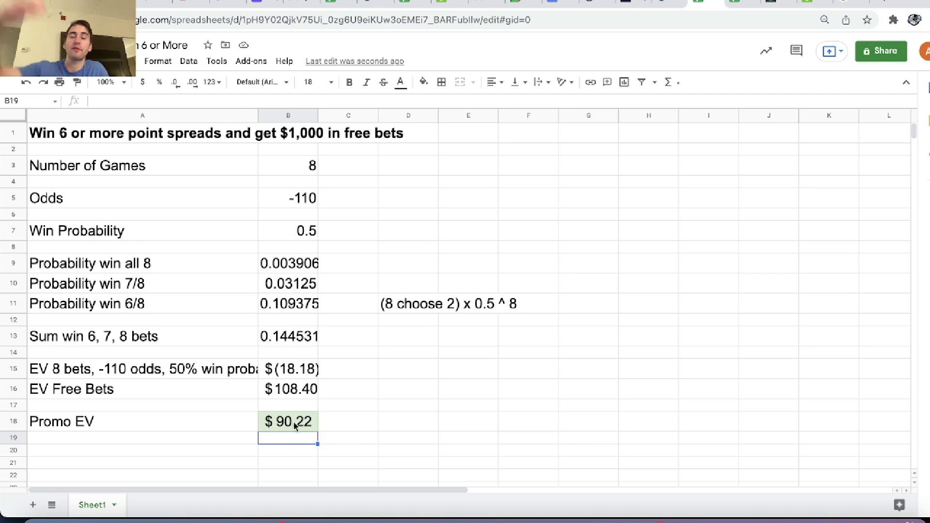
key(ctrl+z)
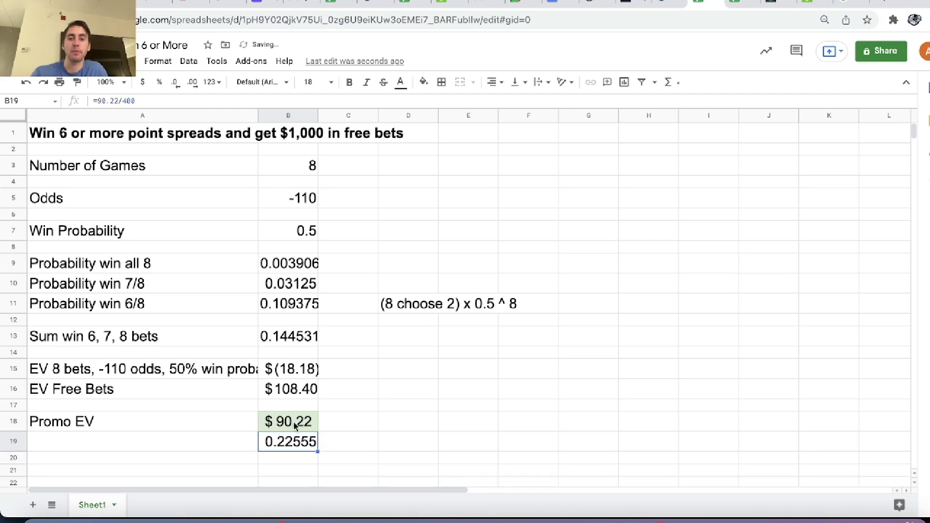
key(Delete)
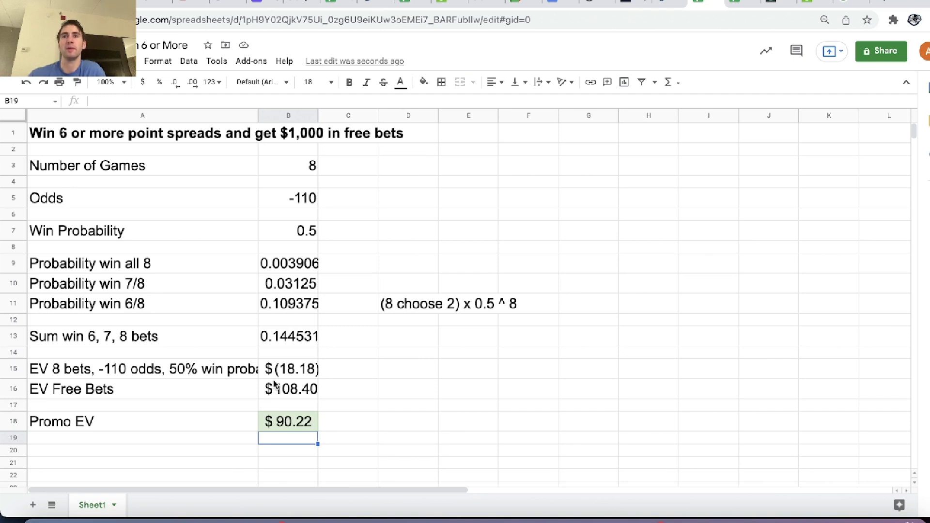
- Highlight the win probabilities together with their sum in B9:B13, and select the Promo EV result
drag(282, 260, 291, 337)
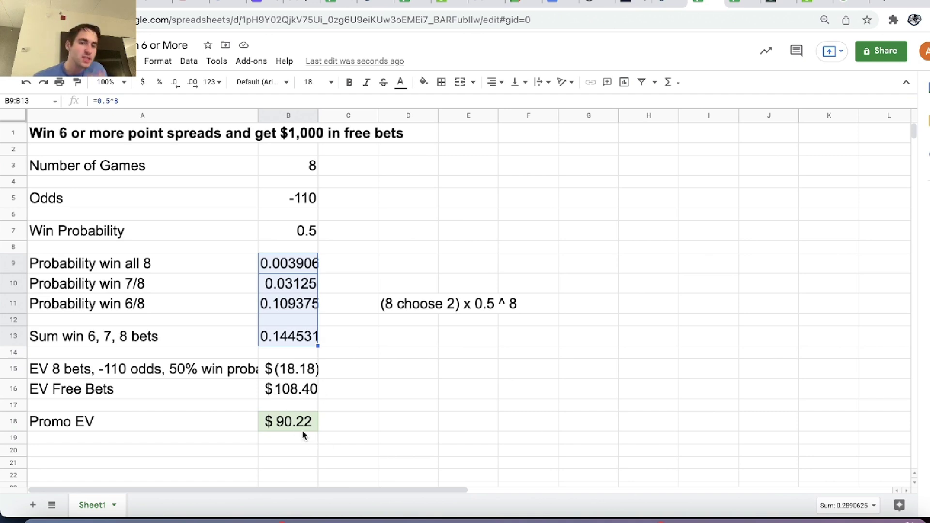
click(288, 427)
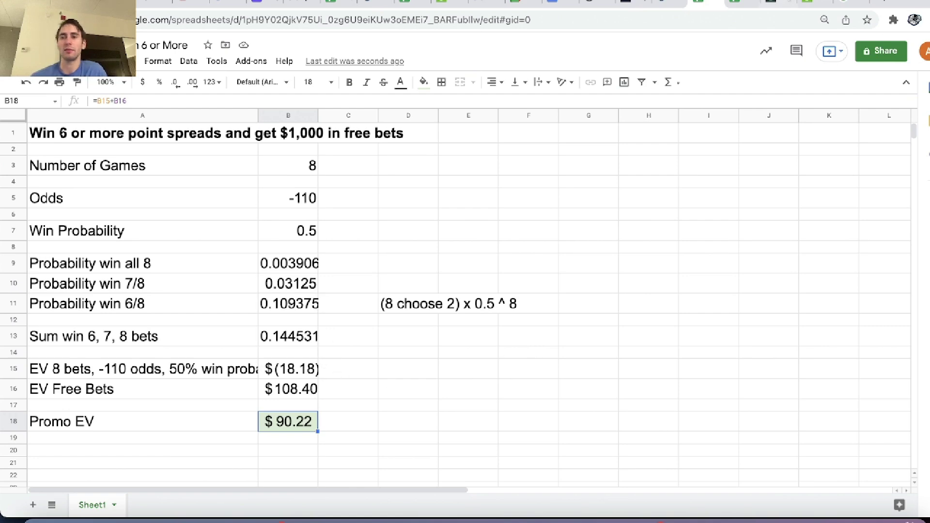
- Switch to the Caesars Big Grand on Campus promo page, highlight the eight qualifying games, and review the promo terms
click(778, 4)
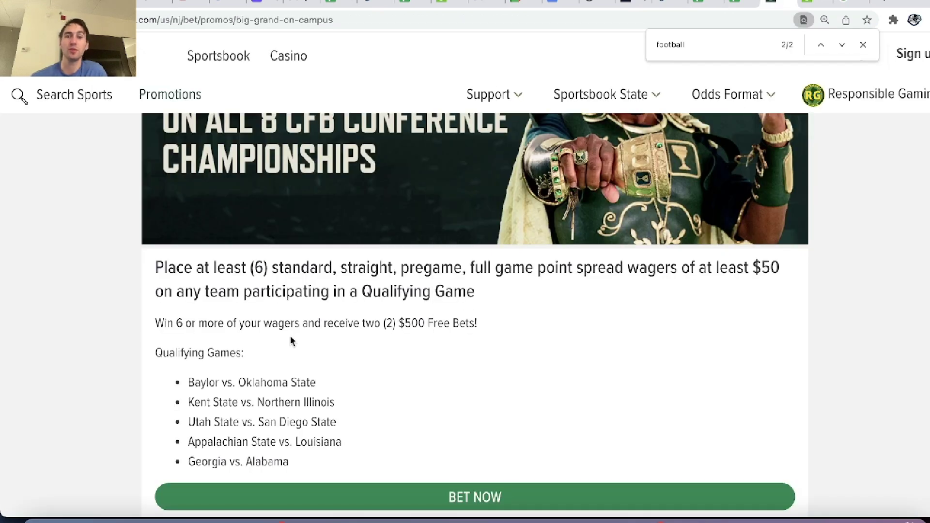
scroll(291, 341, up, 3)
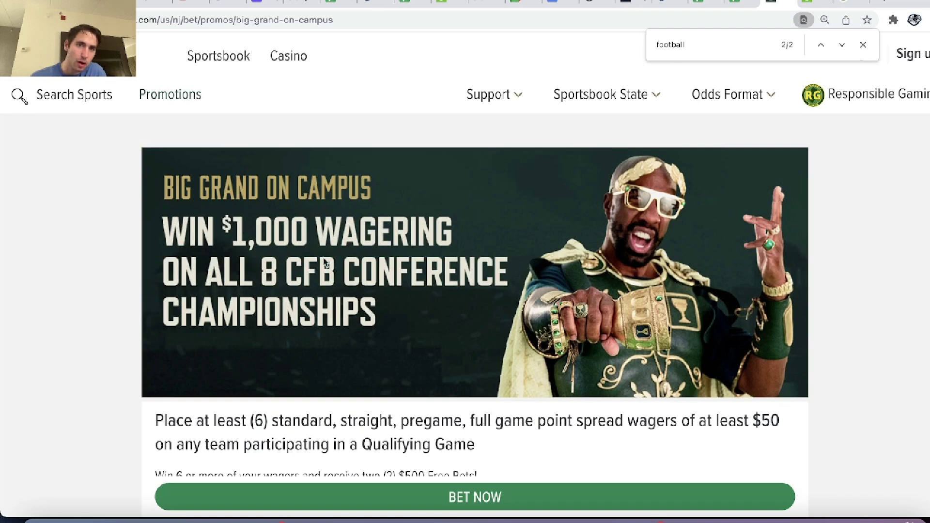
scroll(387, 295, down, 5)
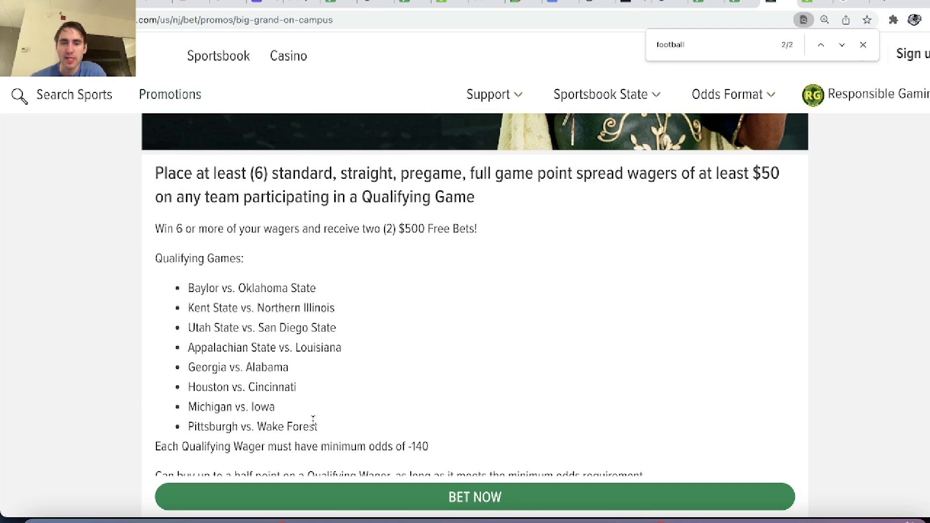
drag(340, 430, 183, 296)
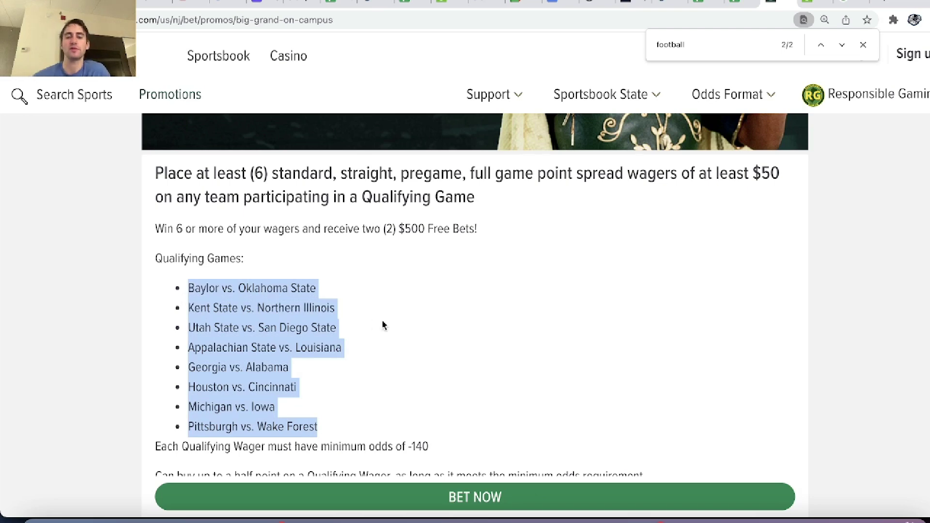
scroll(383, 324, down, 3)
scroll(383, 324, up, 8)
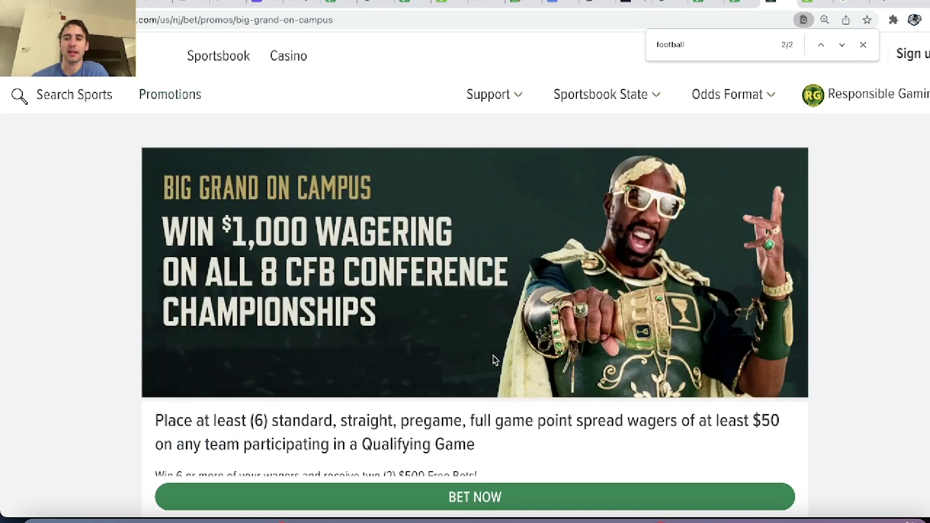
scroll(531, 363, down, 6)
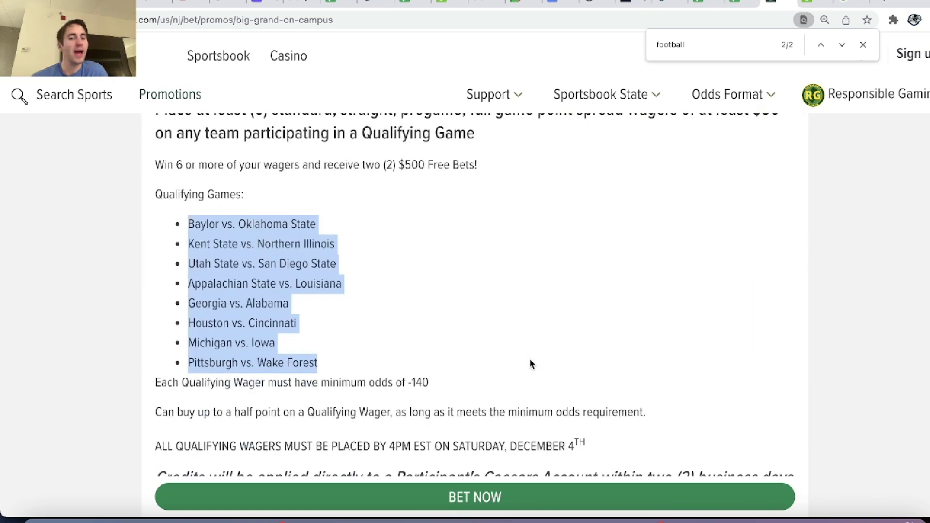